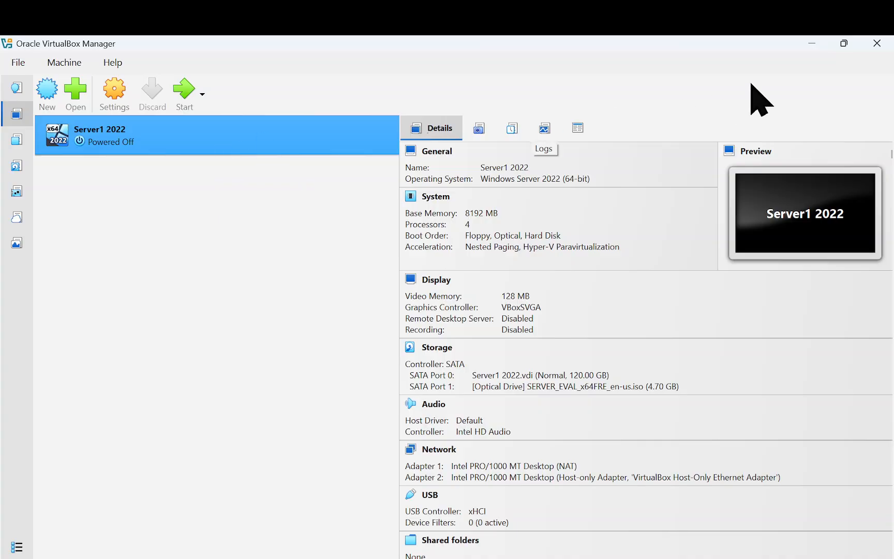
Switch to the web browser and open the Netgate Installer product page from the pfSense Community Edition download page.
left_click(812, 45)
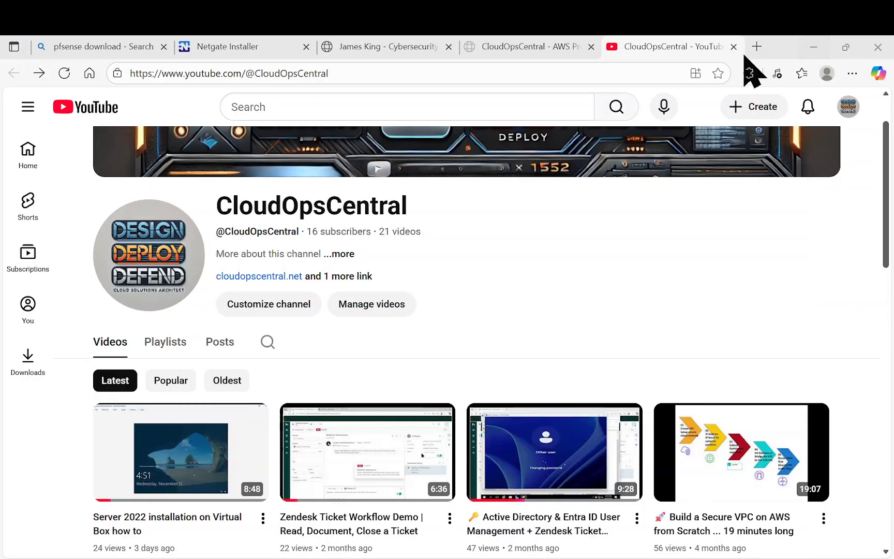
left_click(108, 45)
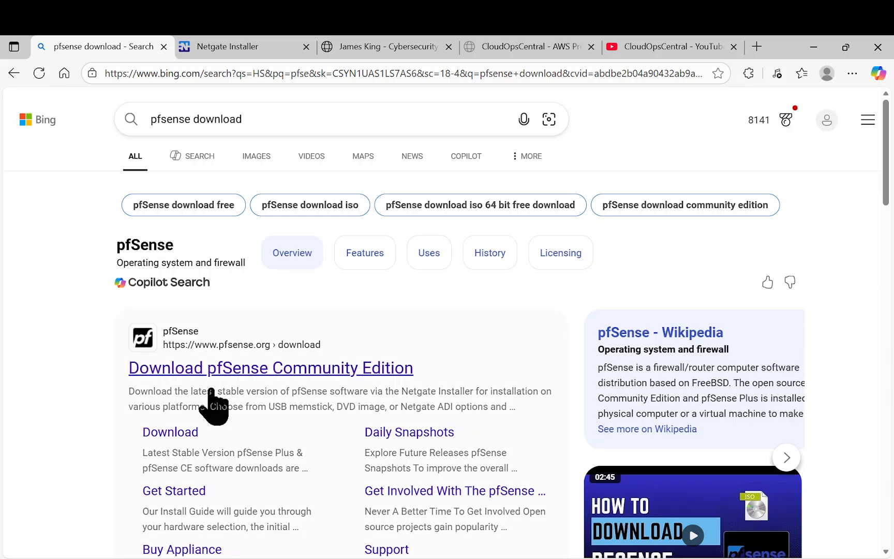
left_click(252, 375)
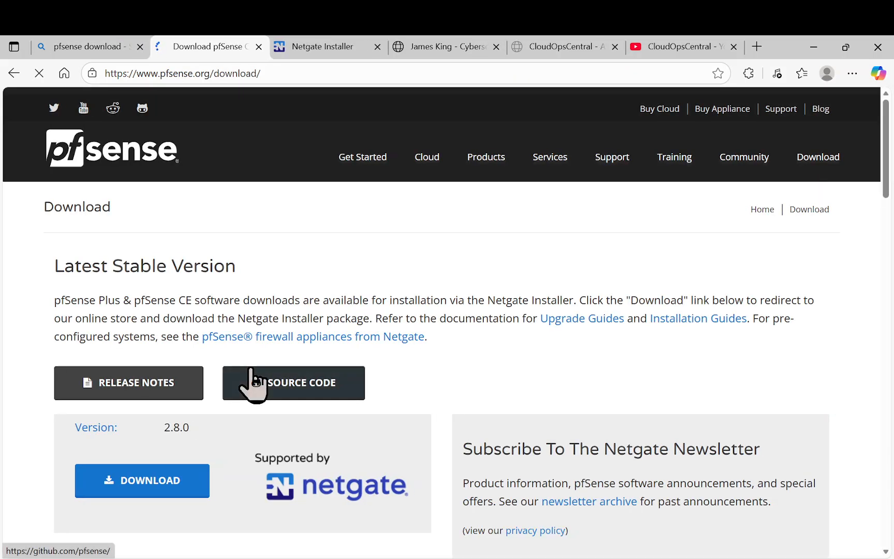
left_click(150, 481)
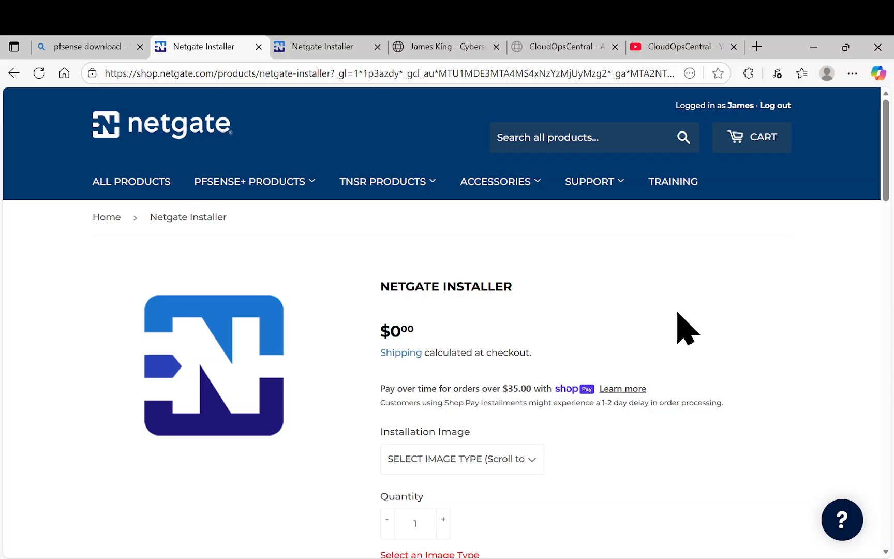
scroll(683, 324, "down", 1)
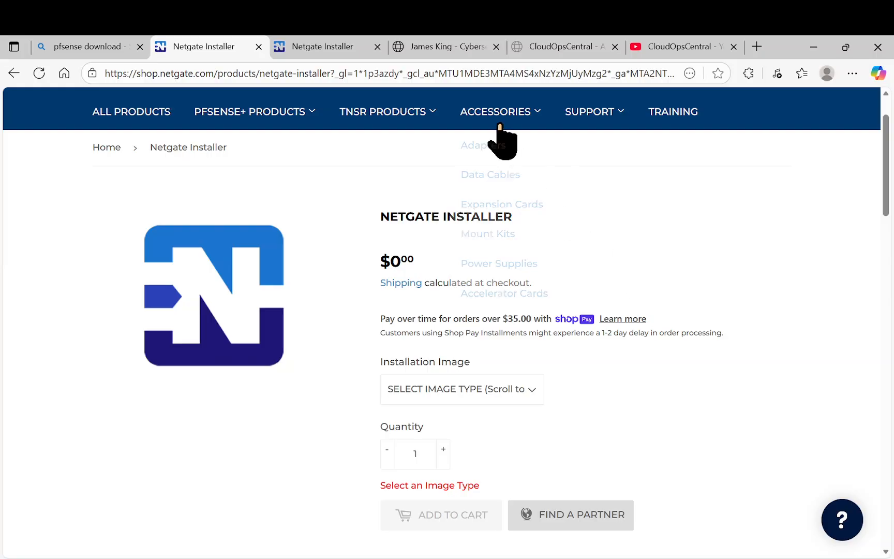
View the IT portfolio site, the CloudOpsCentral website and the CloudOpsCentral YouTube channel in the browser.
left_click(454, 48)
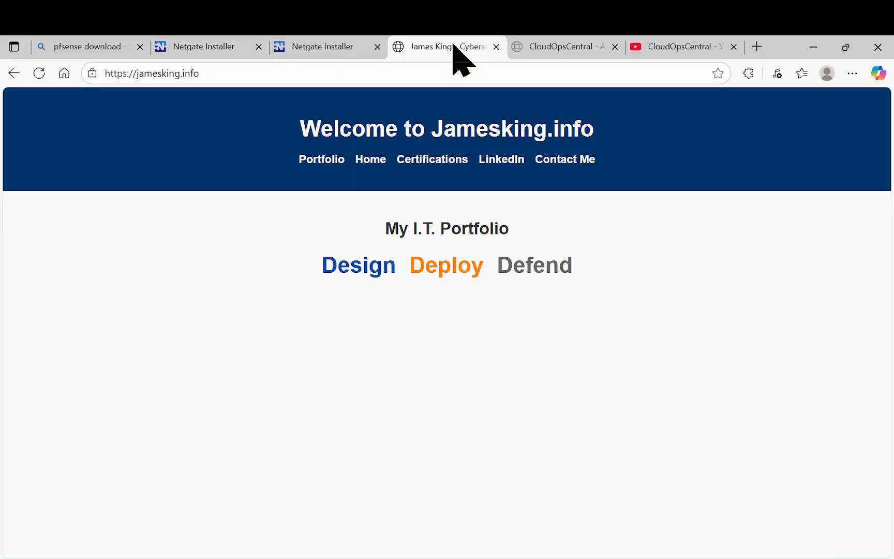
left_click(541, 41)
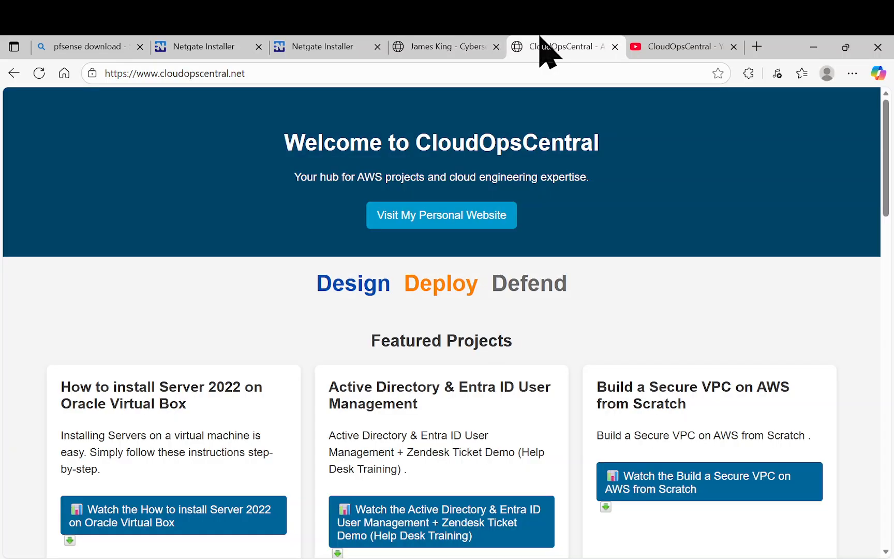
left_click(652, 46)
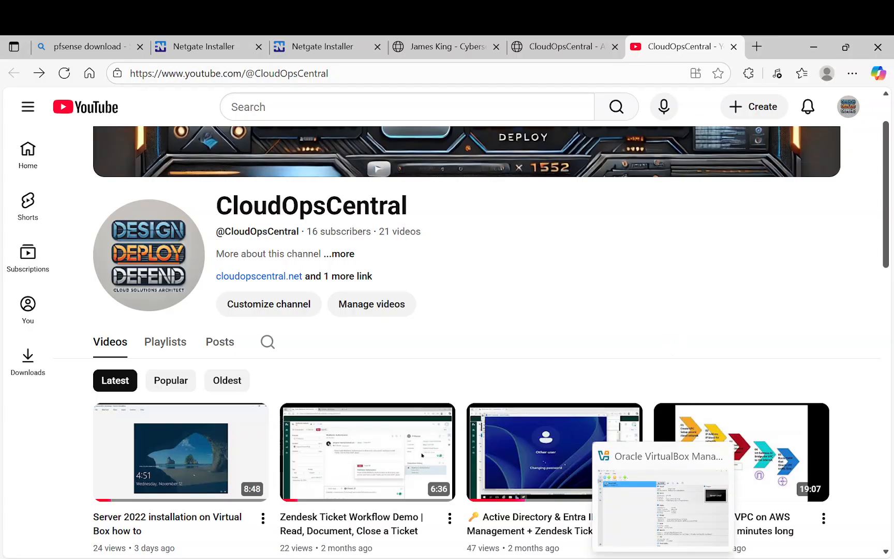
Switch to 7-Zip, examine the compressed and extracted Netgate installer images in C:\Server2022, and return to VirtualBox Manager.
left_click(663, 558)
left_click(663, 558)
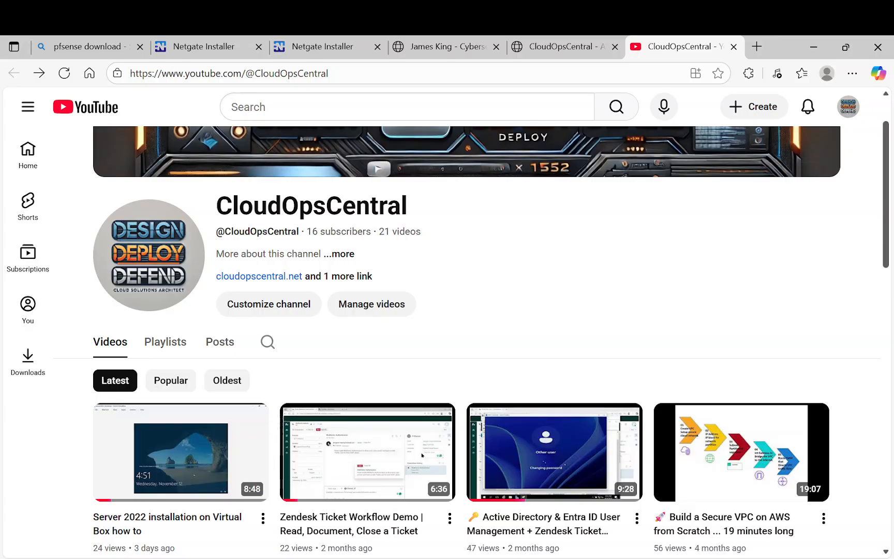
left_click(543, 558)
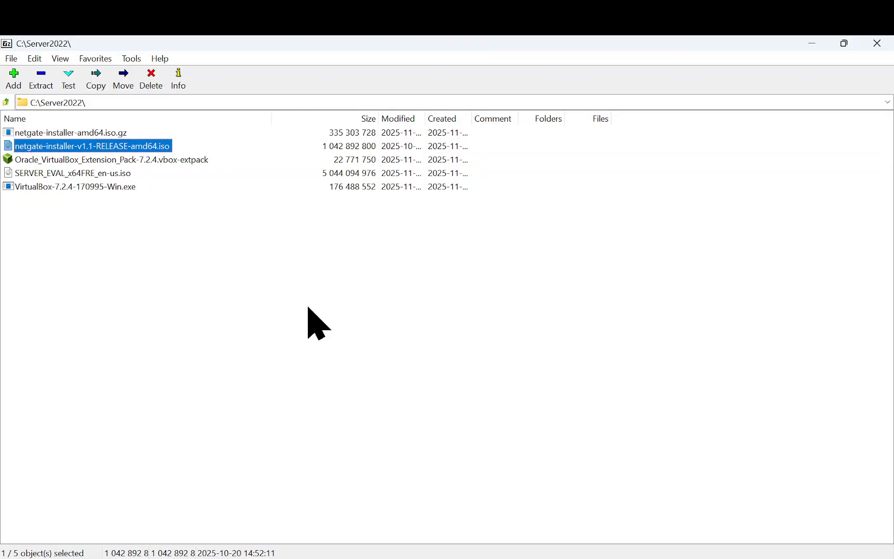
left_click(263, 303)
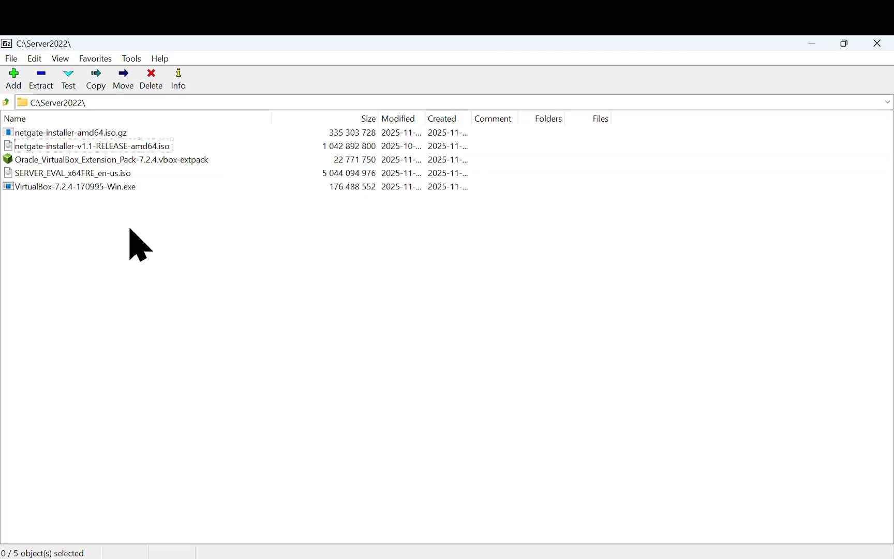
left_click(91, 134)
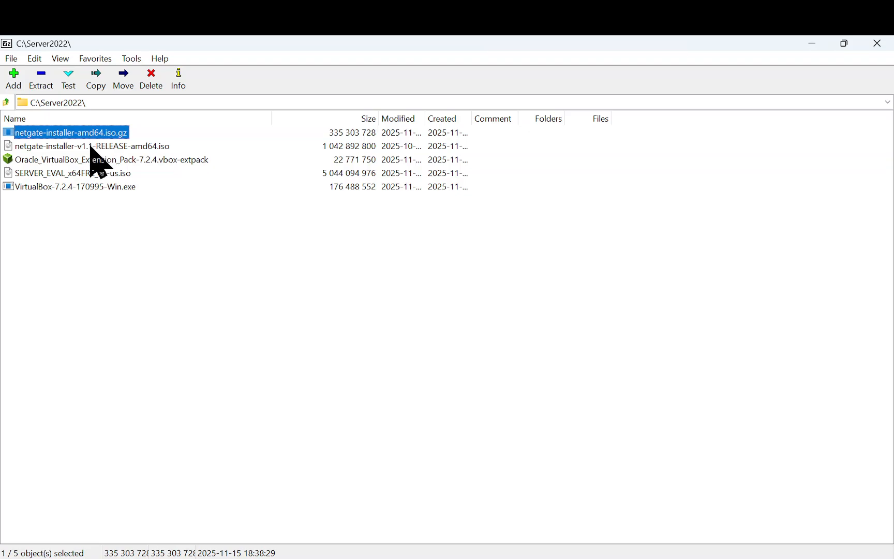
left_click(92, 144)
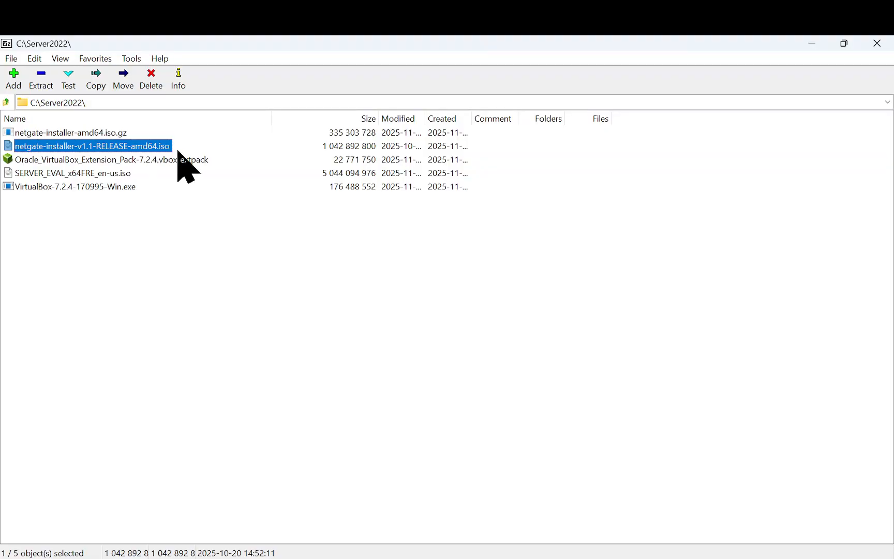
left_click(813, 45)
left_click(812, 45)
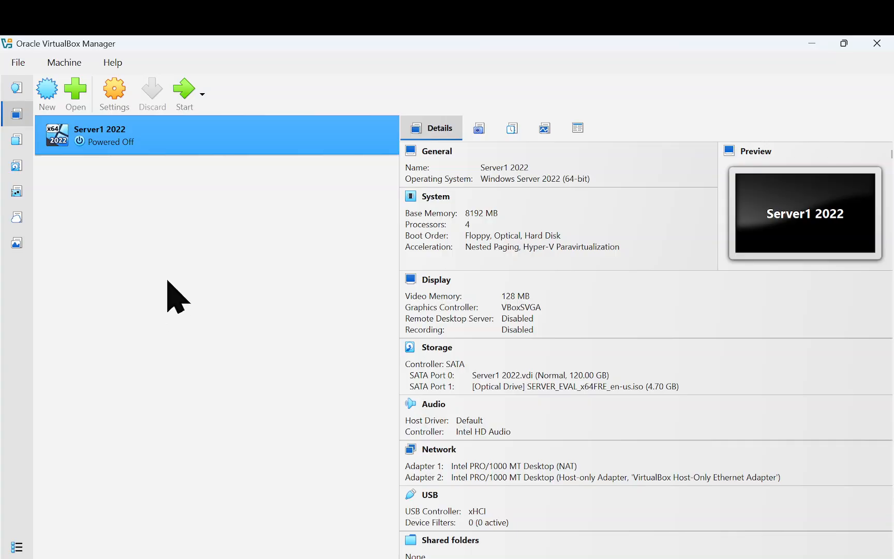
Start a new virtual machine named pfsense with BSD as its operating system.
left_click(48, 93)
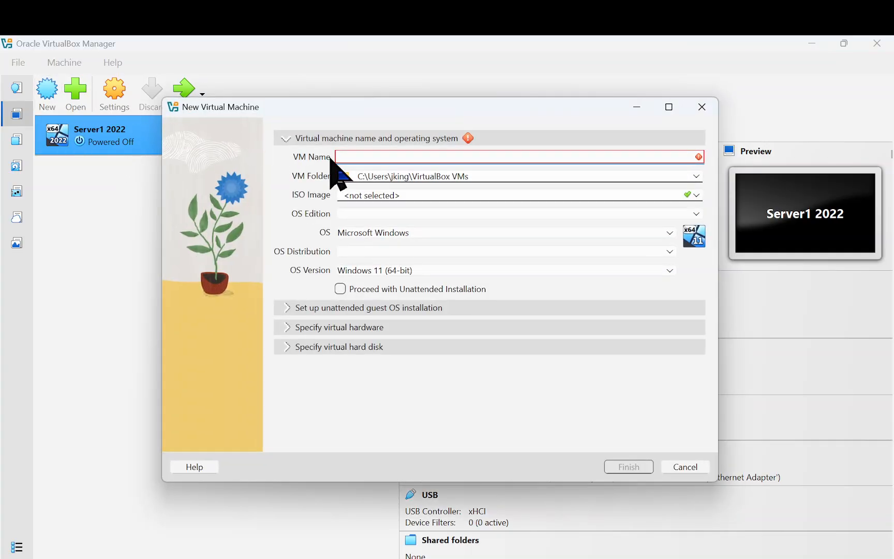
type("p")
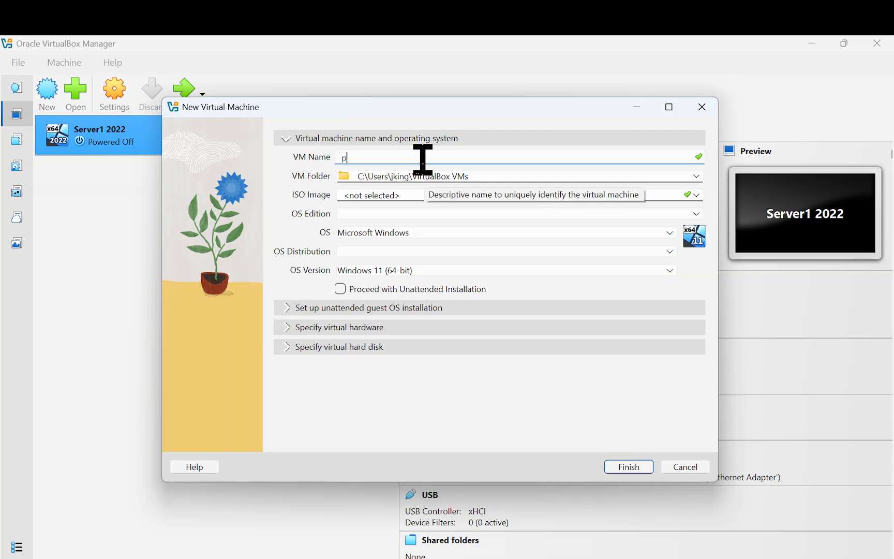
type("fsense")
left_click(469, 234)
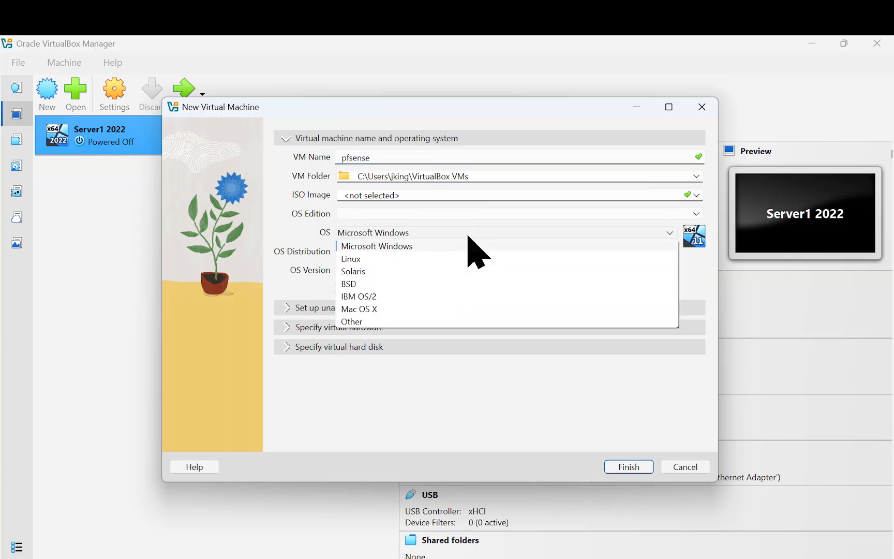
left_click(380, 286)
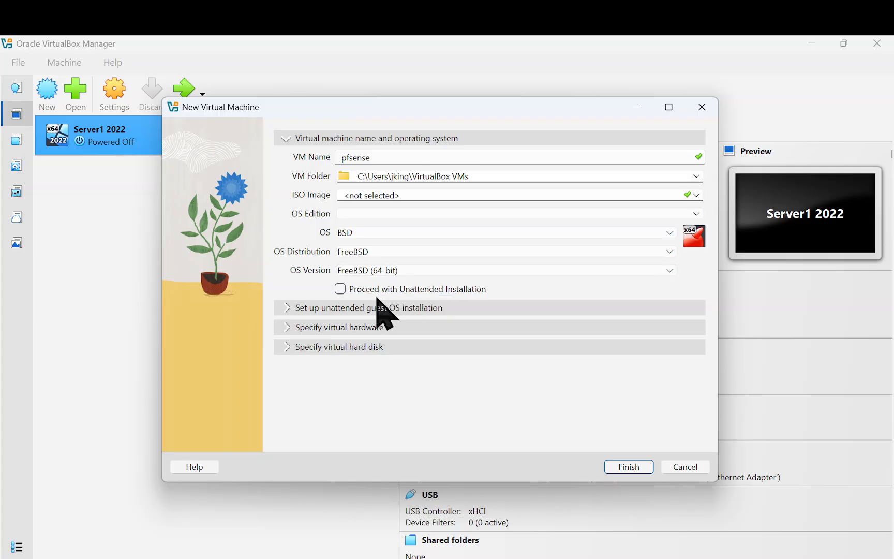
Set the new machine's virtual hardware to 2048 MB of base memory and 2 CPUs.
left_click(361, 327)
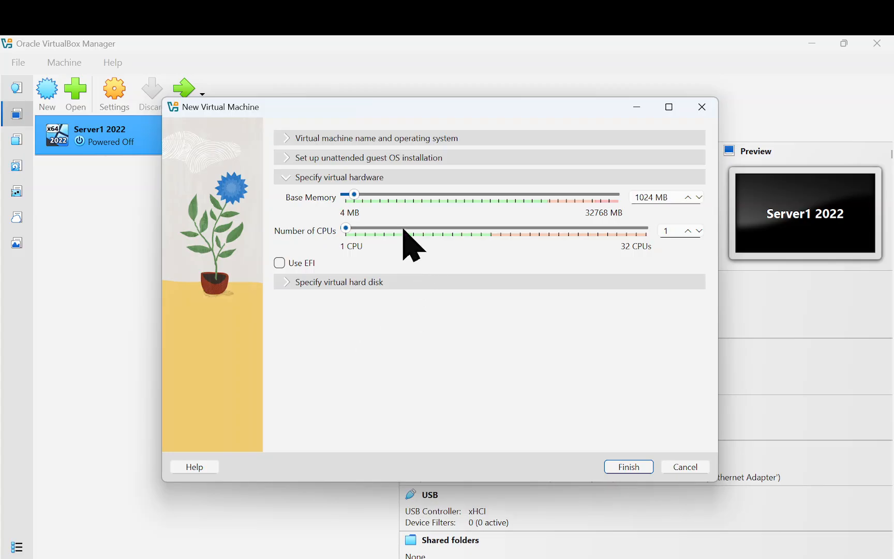
double_click(635, 198)
type("2048")
left_click(354, 230)
Set the new virtual hard disk's size to 25 GB and finish creating the virtual machine.
left_click(324, 287)
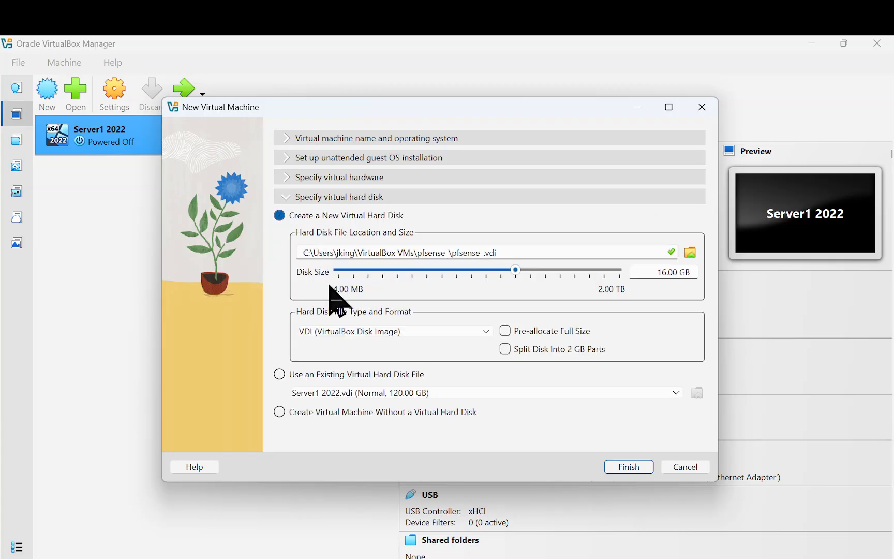
left_click(667, 270)
key("BackSpace")
key("BackSpace")
key("BackSpace")
type("25")
left_click(627, 467)
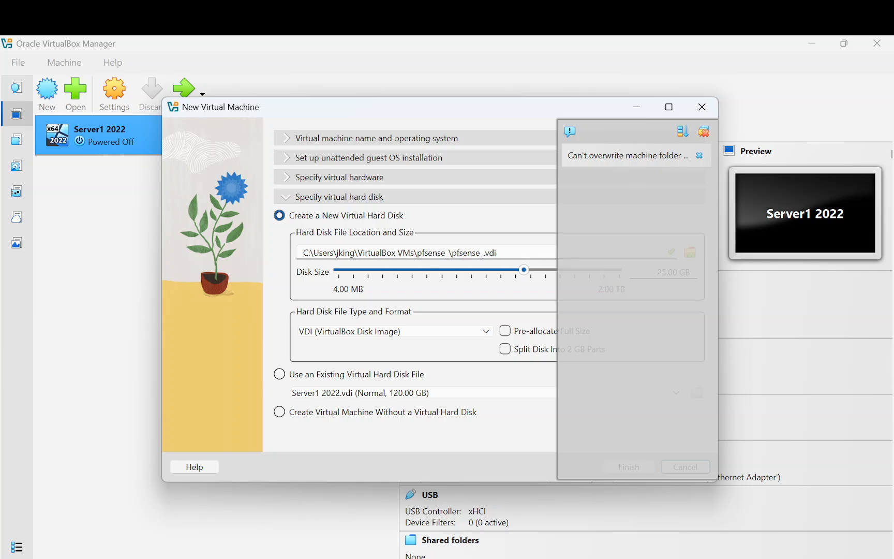
left_click(704, 132)
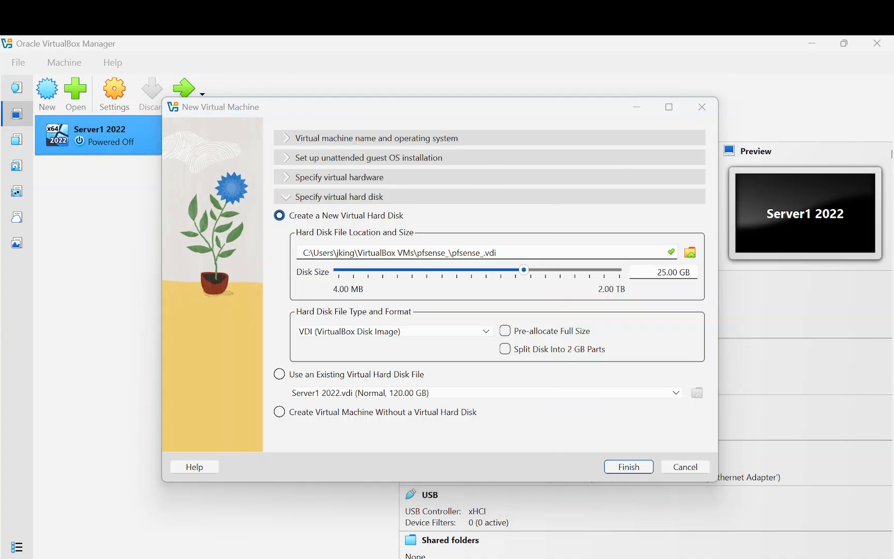
left_click(628, 467)
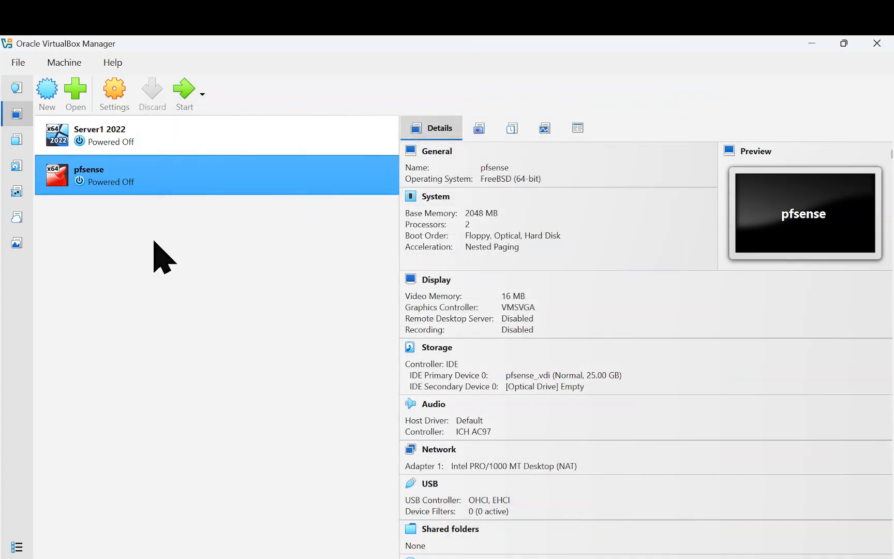
In the pfsense machine's network settings, enable Adapter 2 and attach it to Host-only Adapter.
right_click(140, 182)
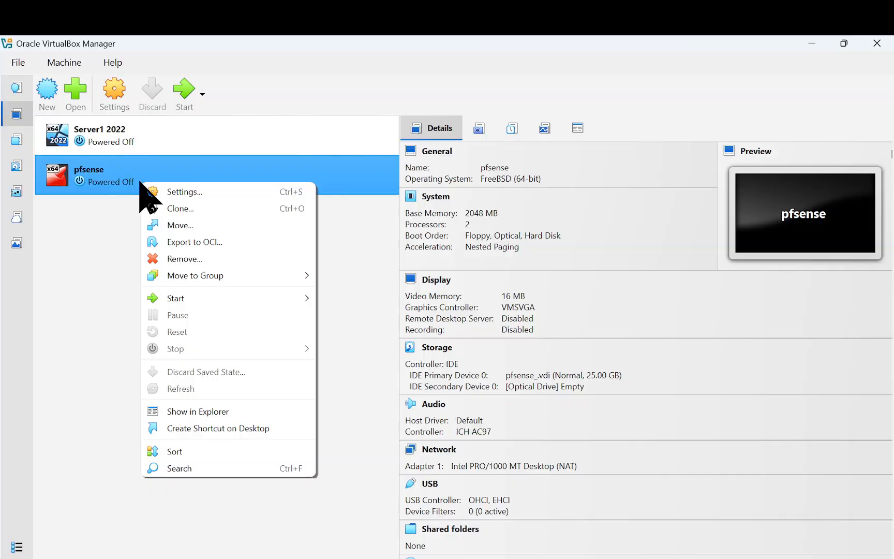
left_click(191, 192)
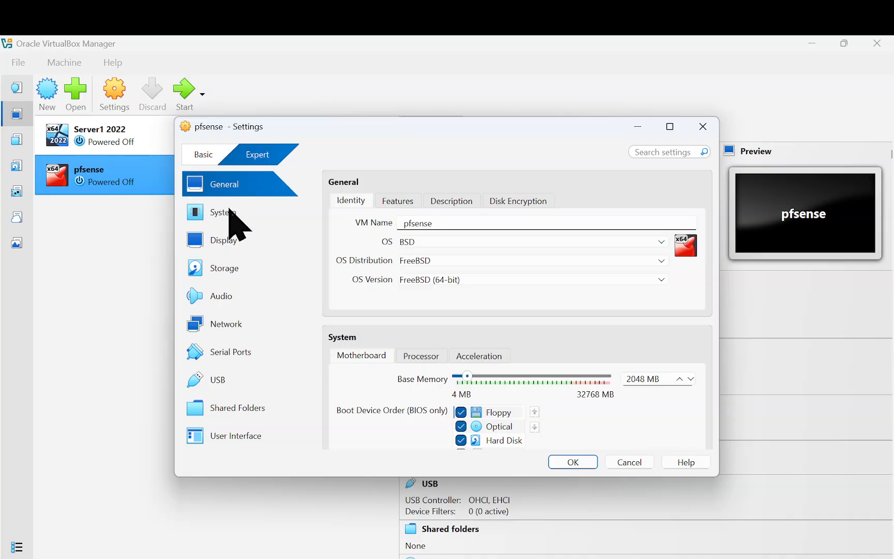
left_click(235, 330)
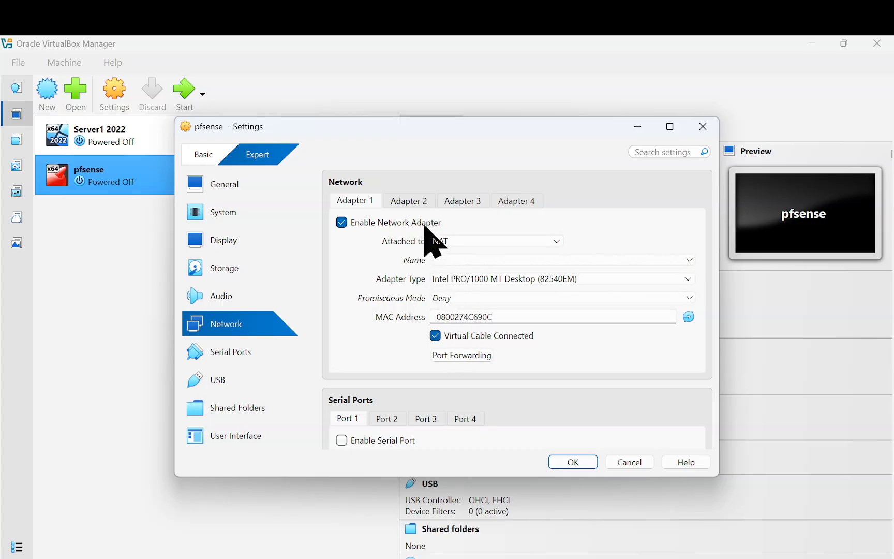
left_click(414, 200)
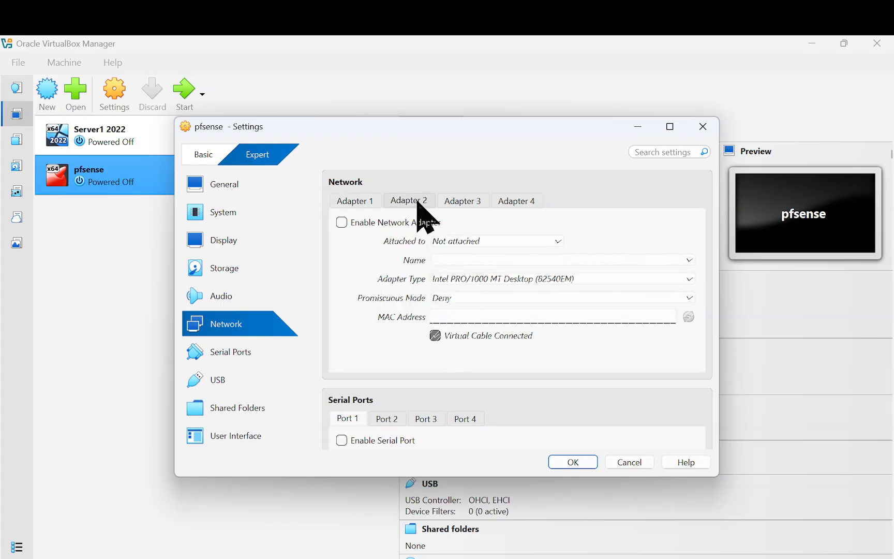
left_click(341, 223)
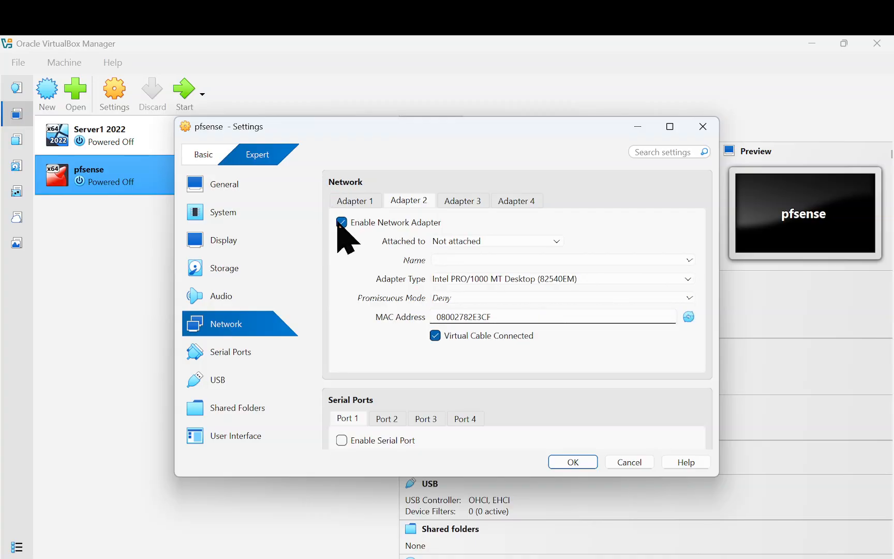
left_click(489, 243)
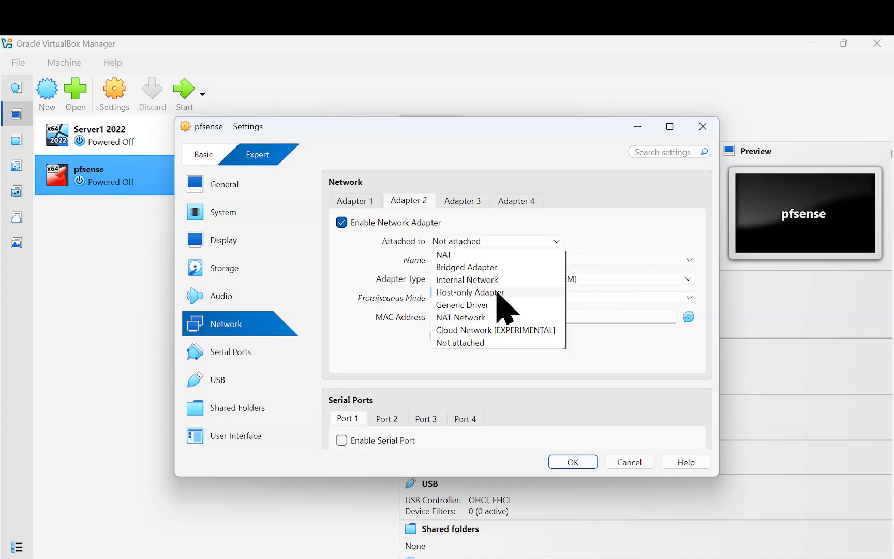
left_click(470, 292)
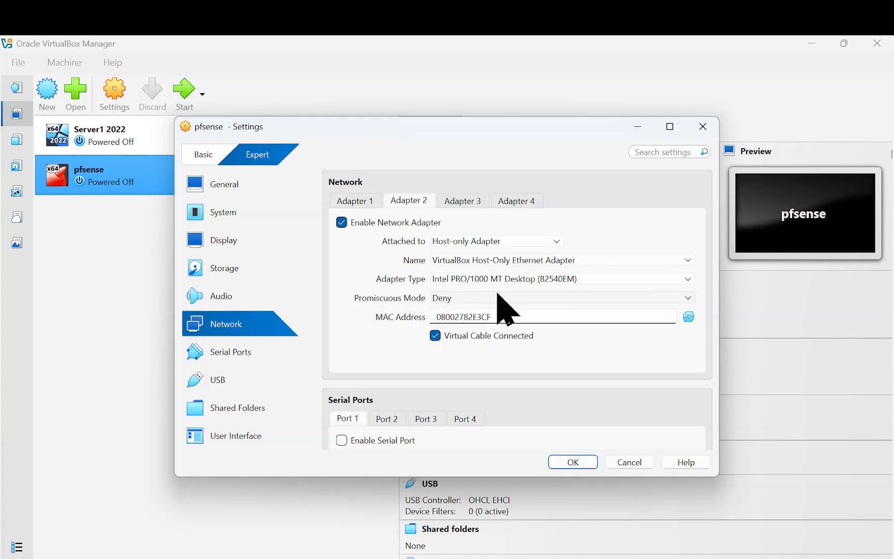
Load netgate-installer-v1.1-RELEASE-amd64.iso into the pfsense machine's empty optical drive and save the settings.
left_click(233, 270)
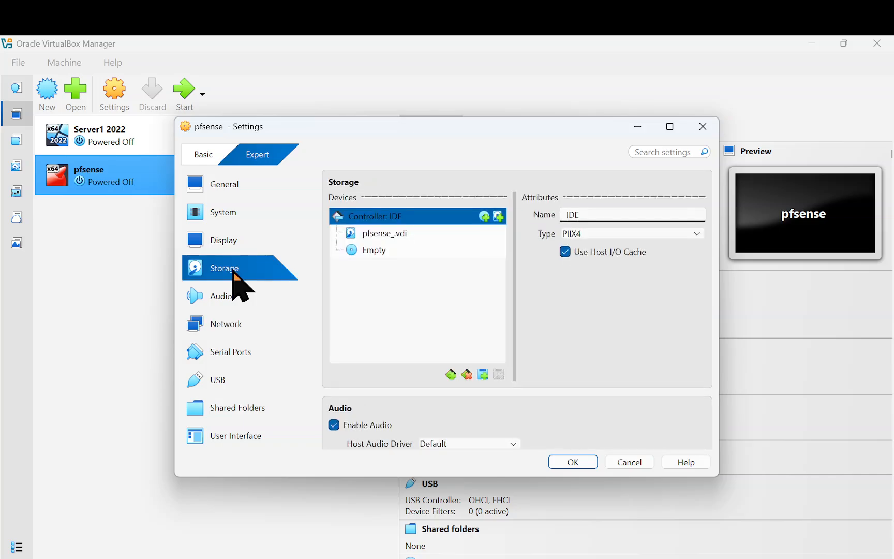
left_click(370, 253)
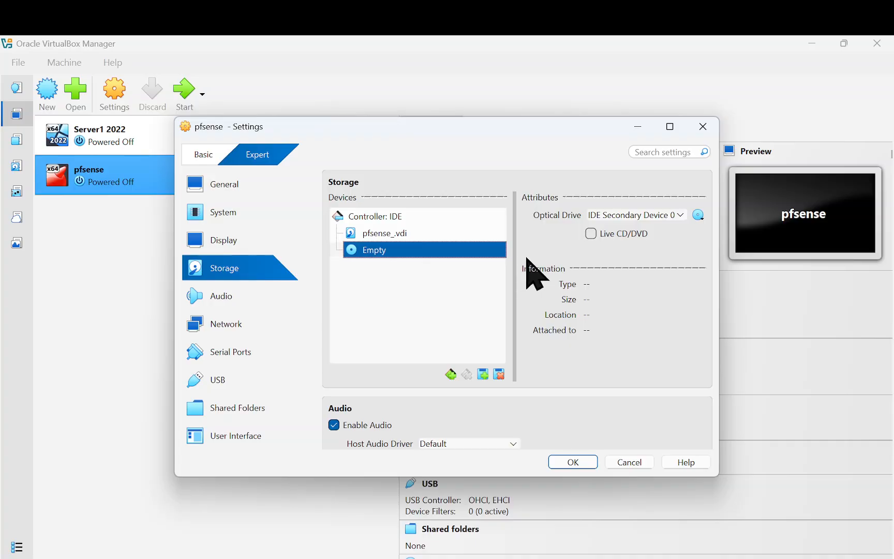
left_click(698, 215)
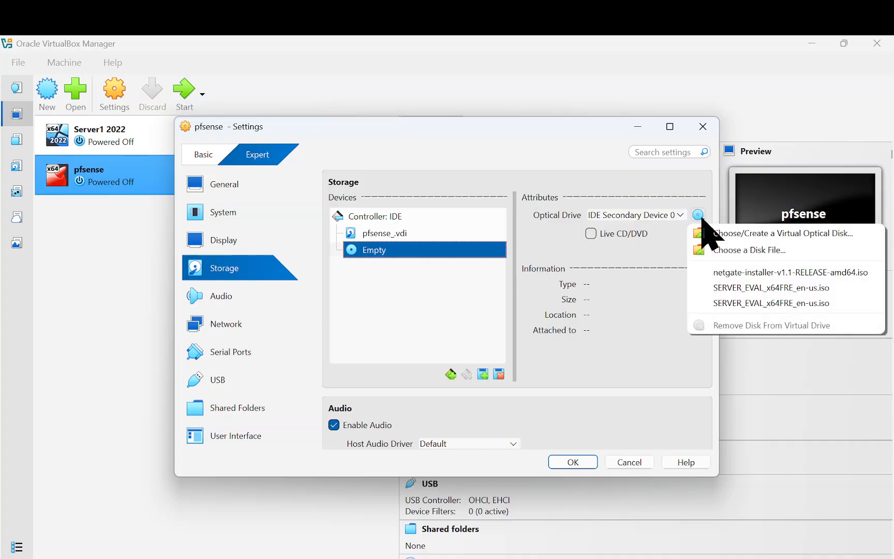
left_click(763, 286)
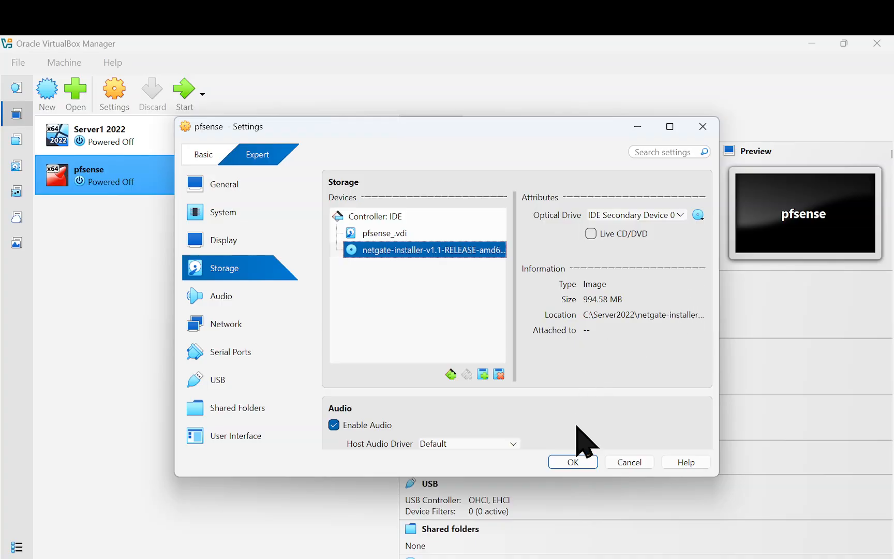
left_click(572, 461)
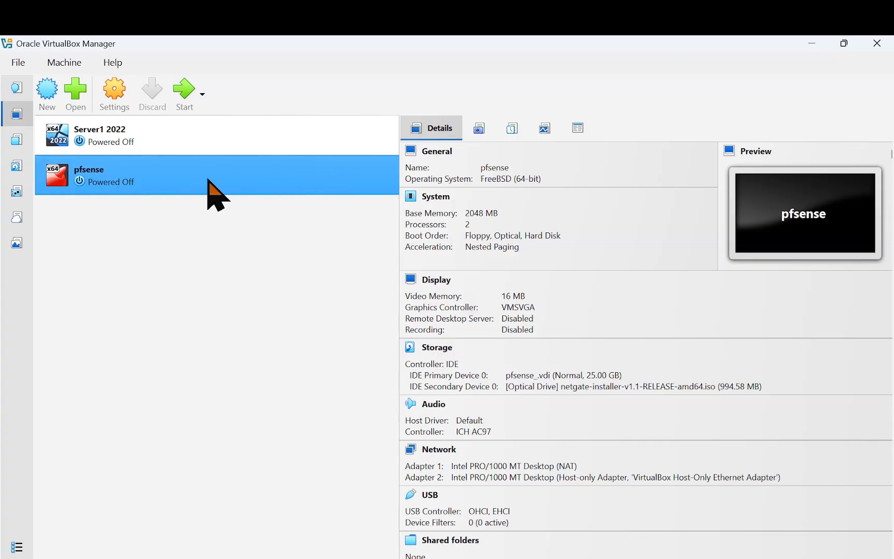
Start the pfsense machine, accept the installer's copyright notice without capturing the mouse, and choose to install pfSense.
left_click(179, 95)
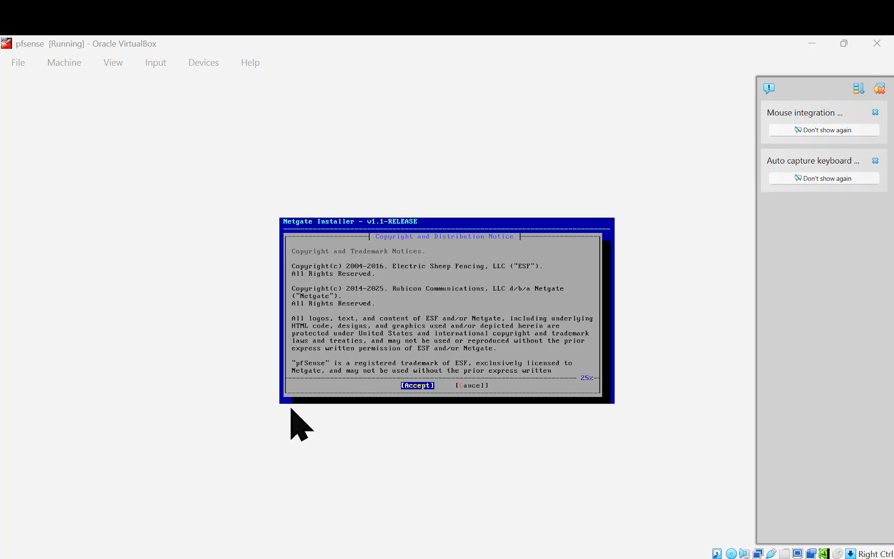
left_click(362, 439)
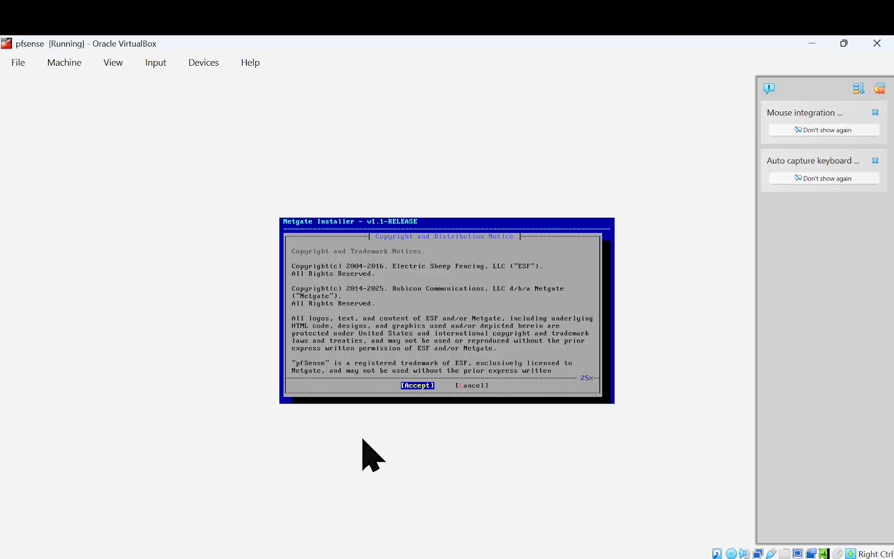
left_click(477, 299)
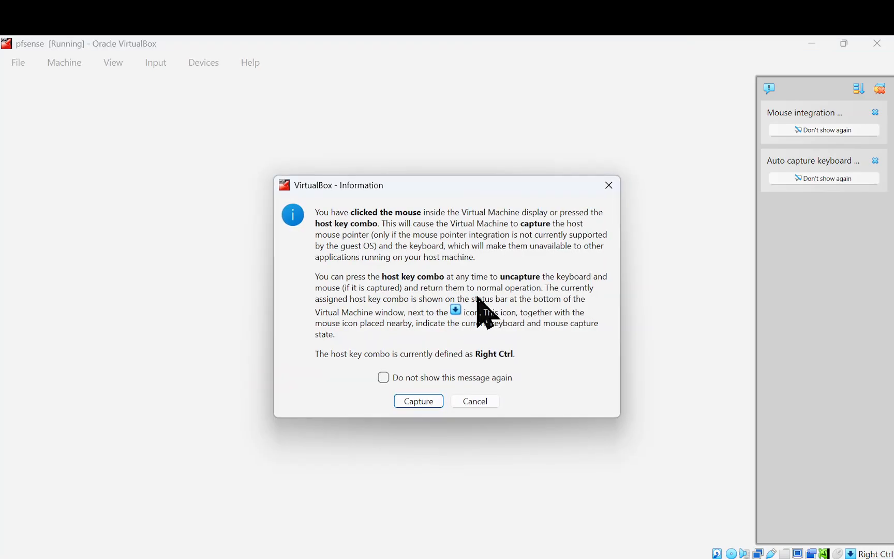
left_click(474, 402)
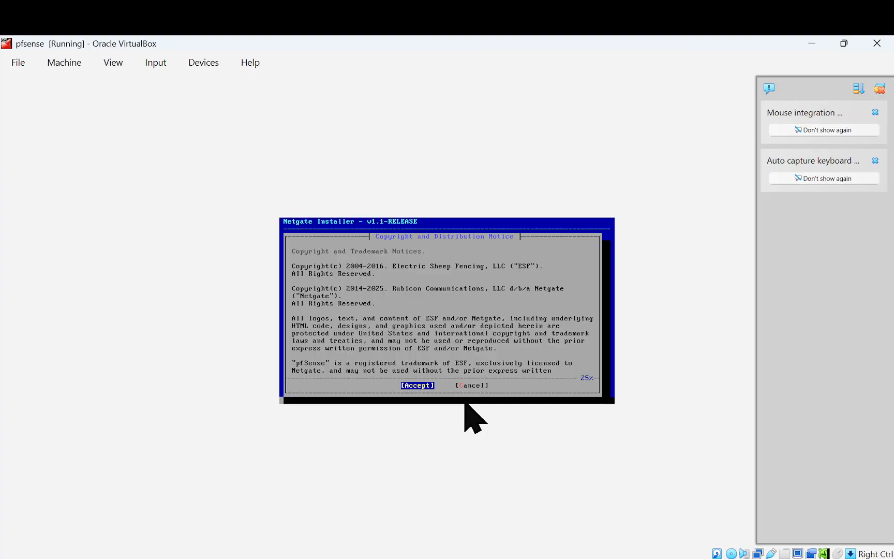
key("Return")
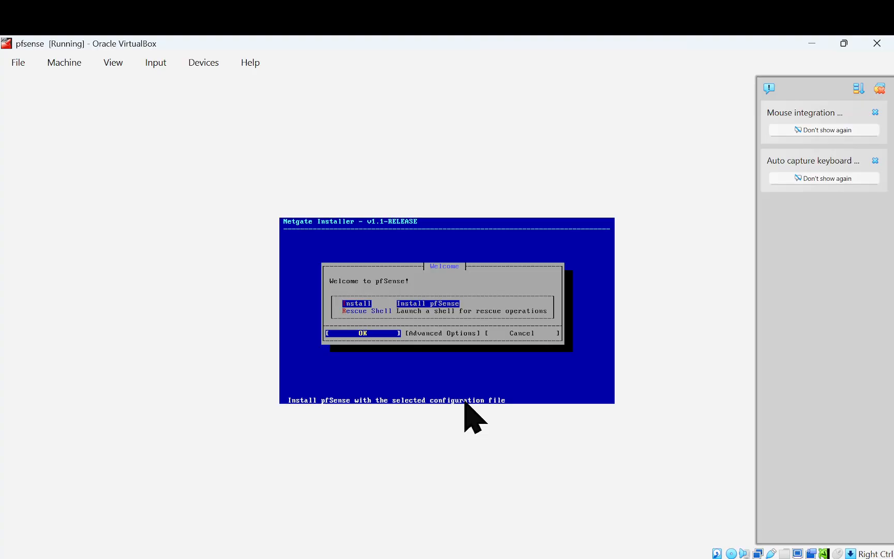
key("Return")
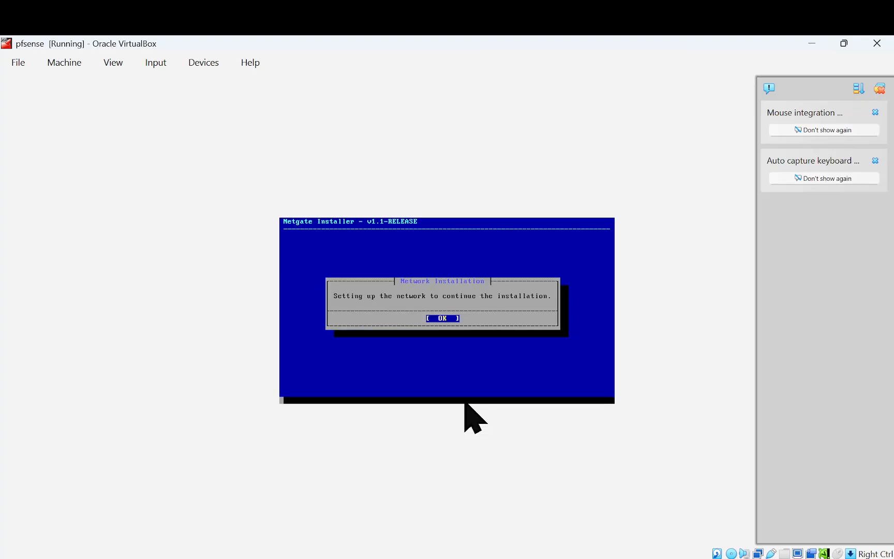
Proceed with the installer's network setup, assigning em0 as the WAN interface in DHCP client mode.
key("Return")
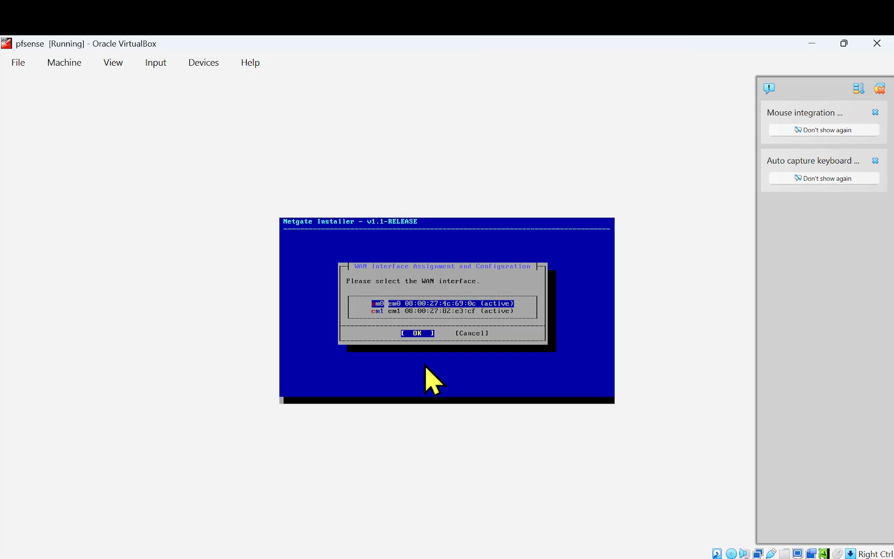
key("Return")
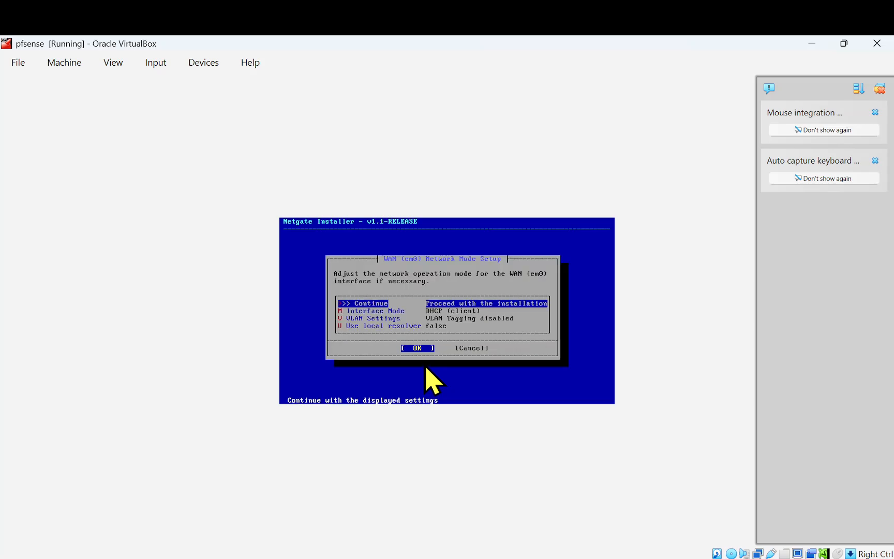
key("Return")
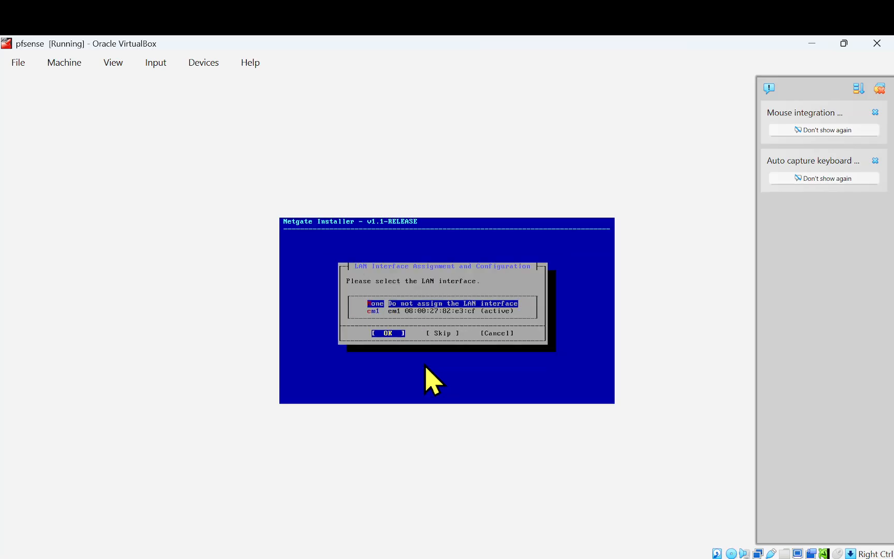
Assign em1 as the LAN interface with the offered static 192.168.1.1/24 settings, and confirm both interface assignments.
key("Down")
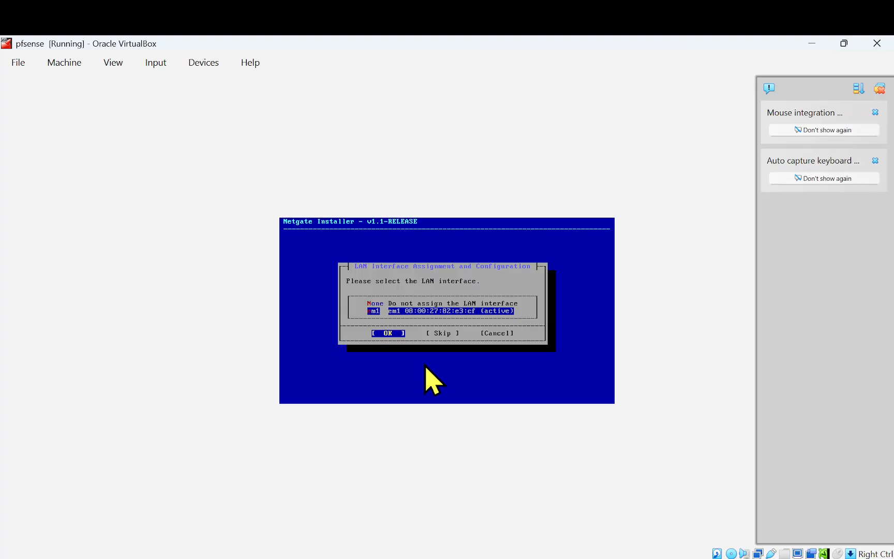
key("Return")
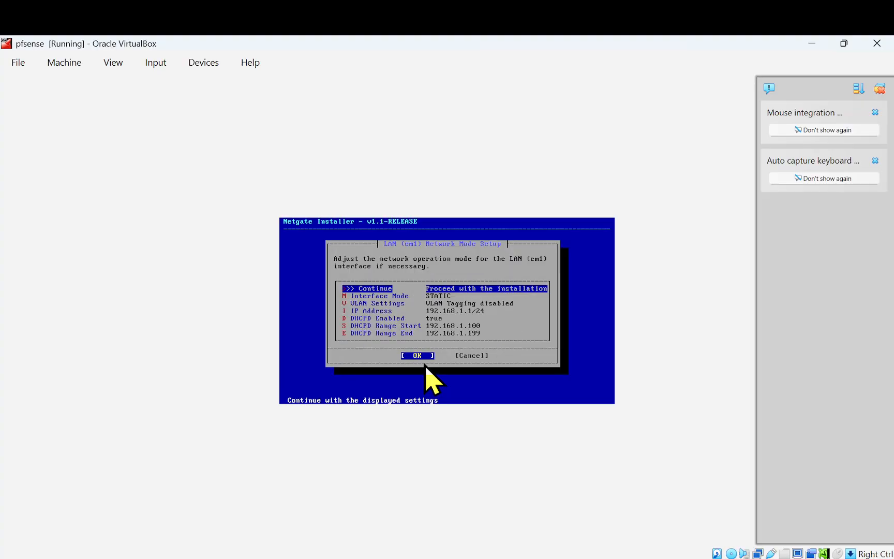
key("Return")
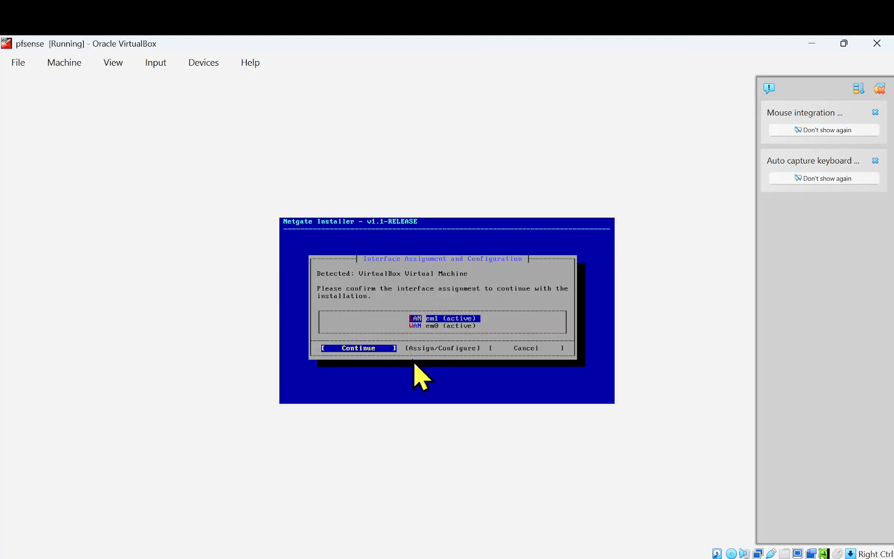
key("Return")
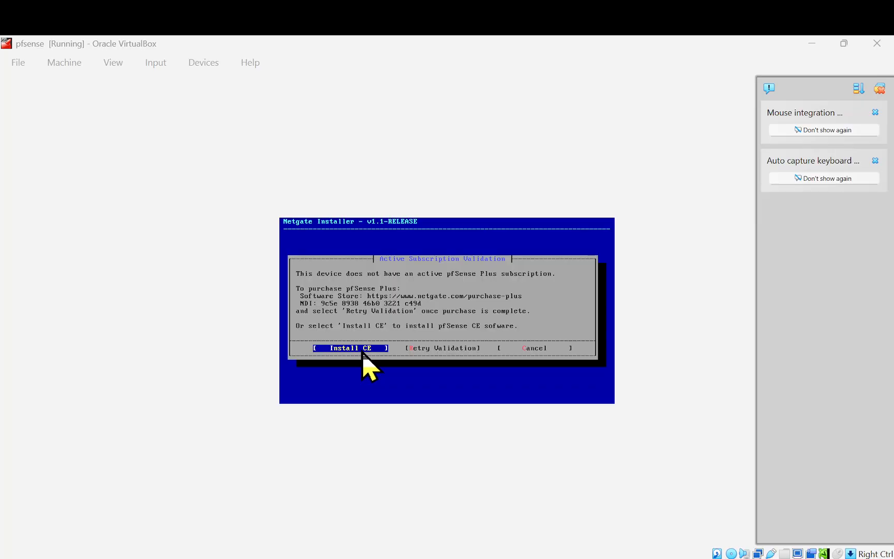
Choose Install CE and accept the ZFS file system, GPT partition scheme and Stripe - No Redundancy configuration.
left_click(364, 440)
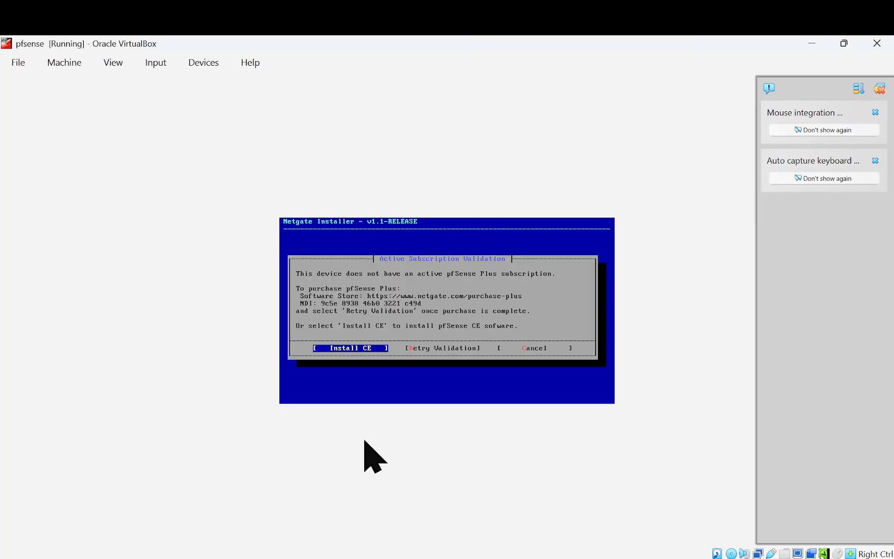
key("Return")
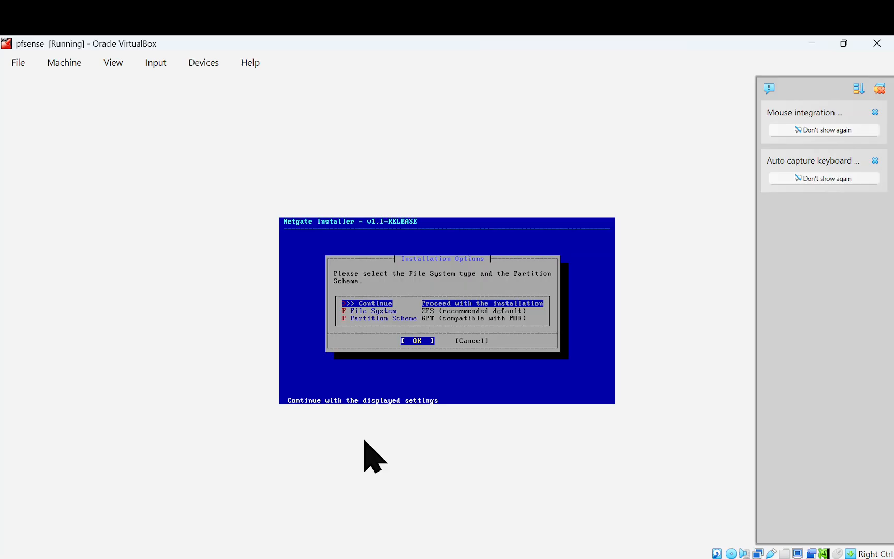
key("Return")
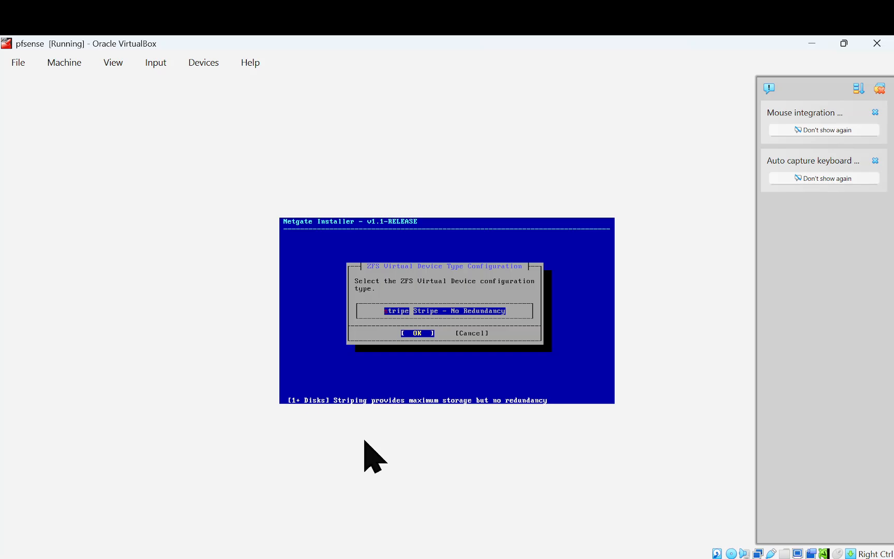
key("Return")
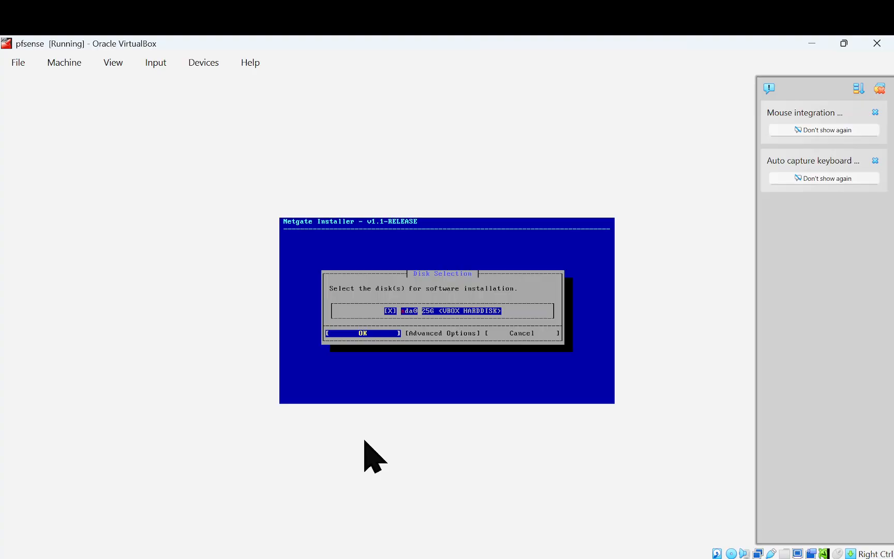
Select disk ada0 as the target, confirm erasing its contents, and install Current Stable Version (2.8.1).
key("Return")
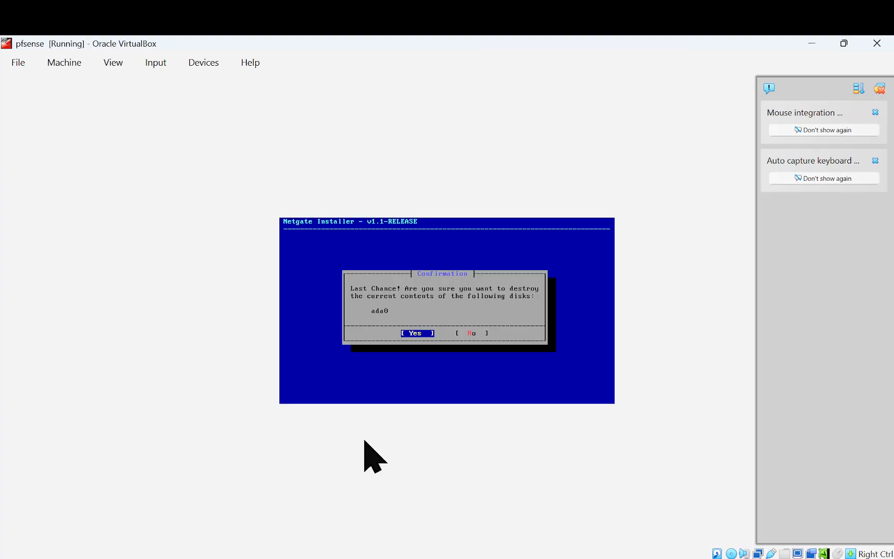
key("Return")
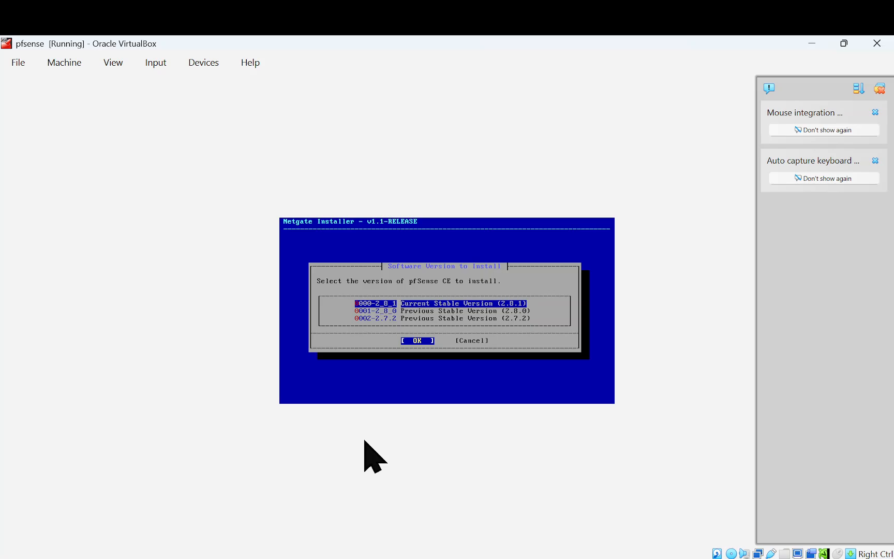
key("Return")
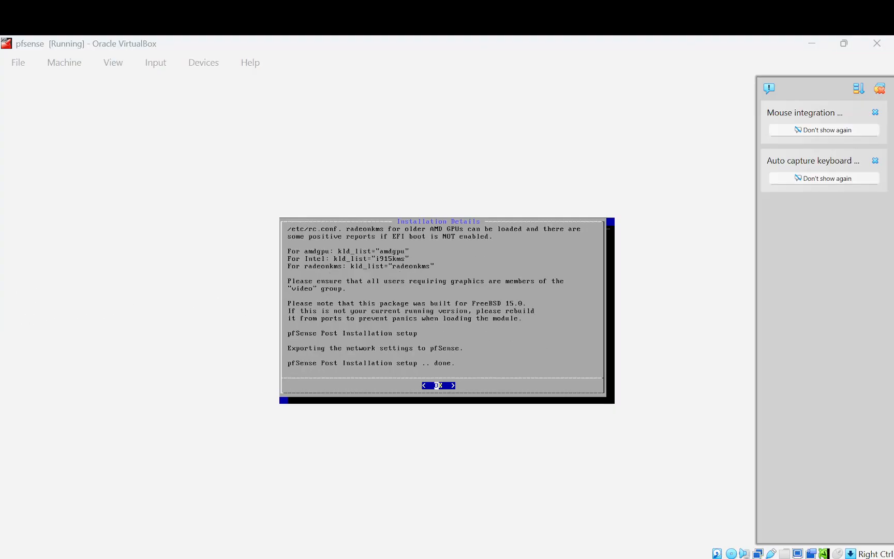
Close the installation details and open the installer's shell instead of rebooting.
left_click(432, 499)
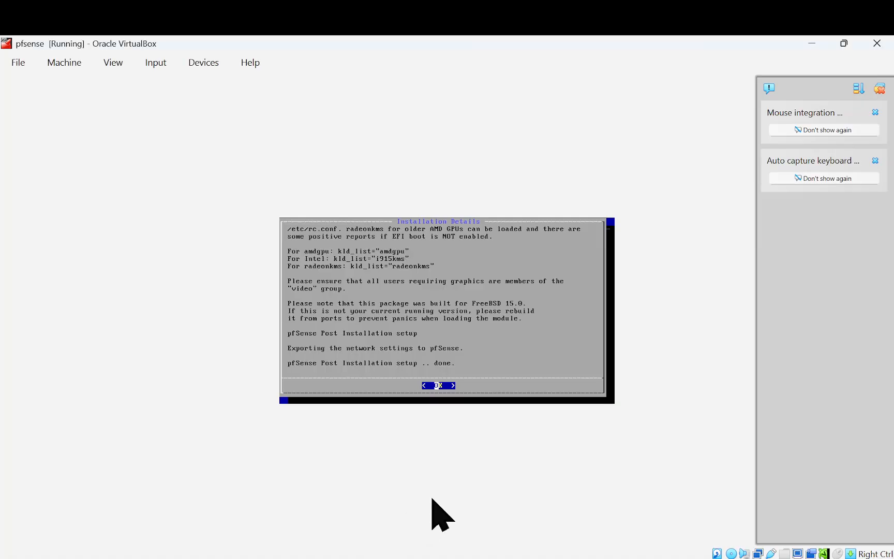
key("Return")
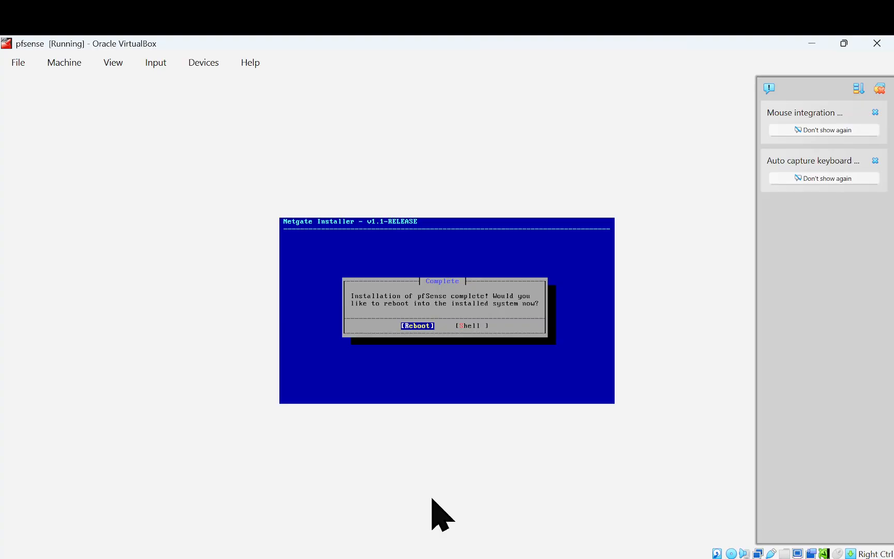
key("Right")
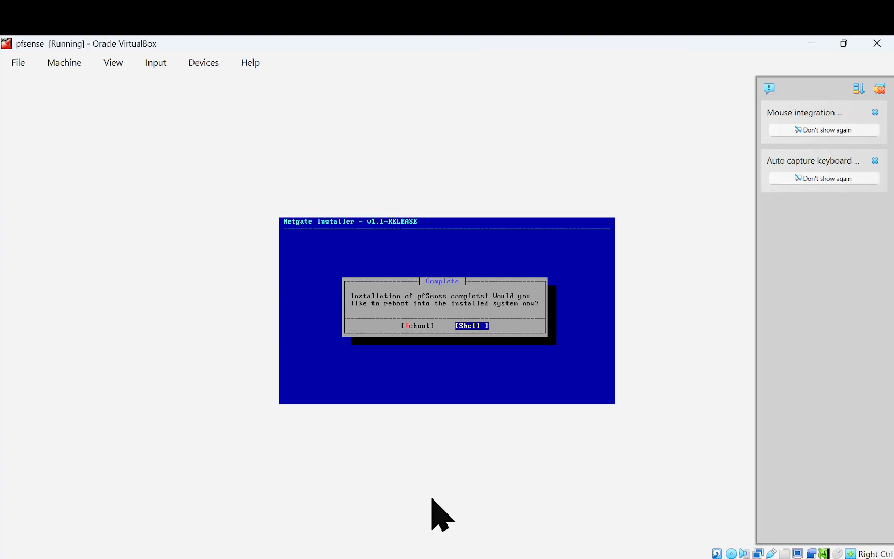
key("Return")
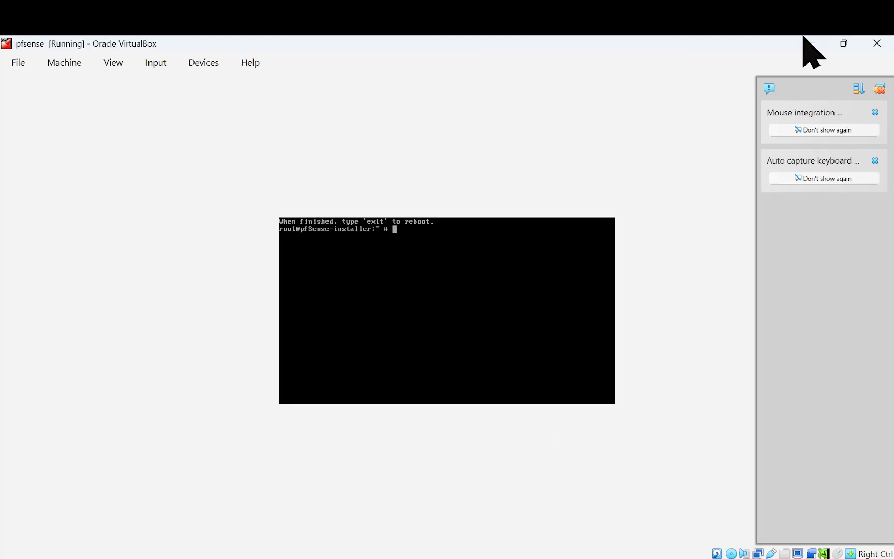
Close the pfsense virtual machine by powering it off.
left_click(878, 42)
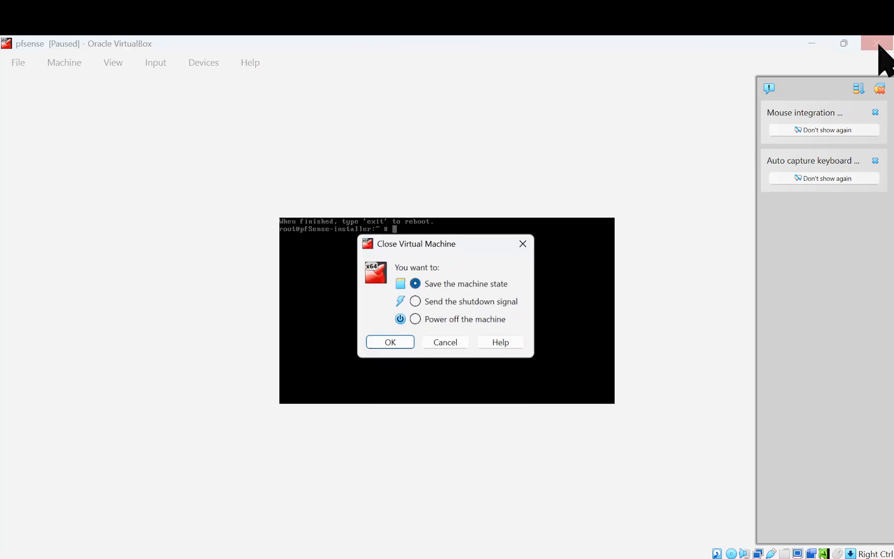
left_click(474, 319)
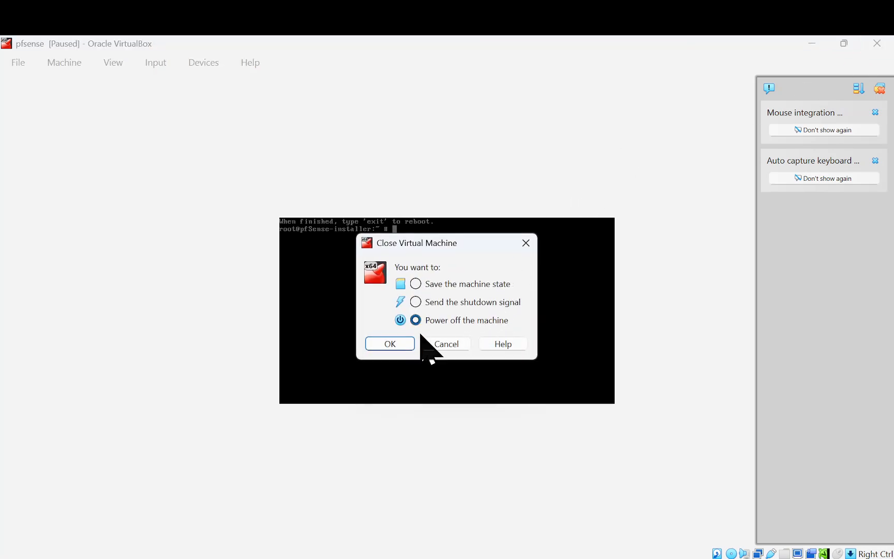
left_click(403, 343)
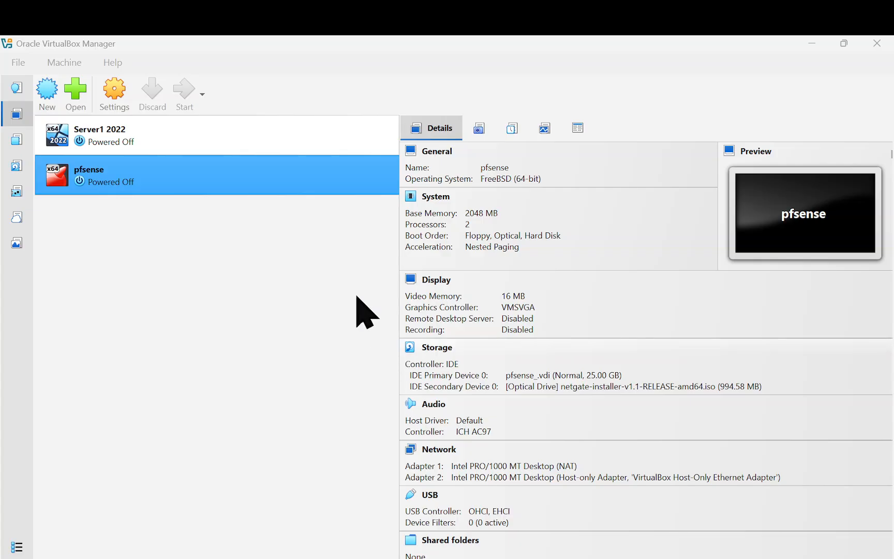
Remove the optical drive holding the Netgate installer ISO from the pfsense machine's storage and save the settings.
right_click(188, 177)
left_click(217, 190)
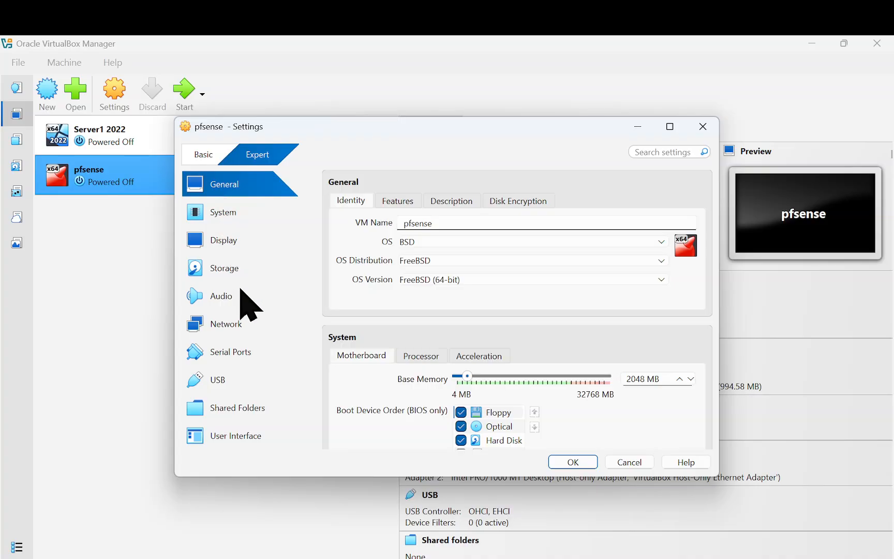
left_click(233, 268)
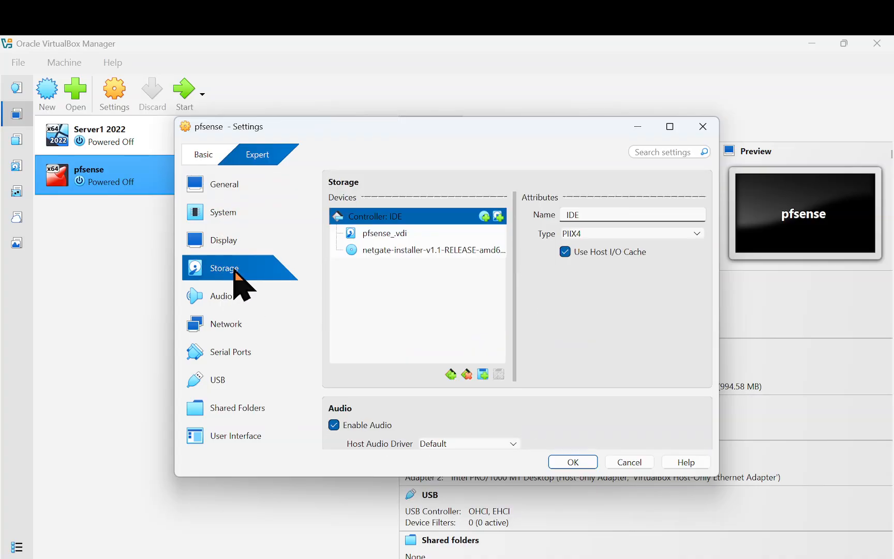
left_click(397, 253)
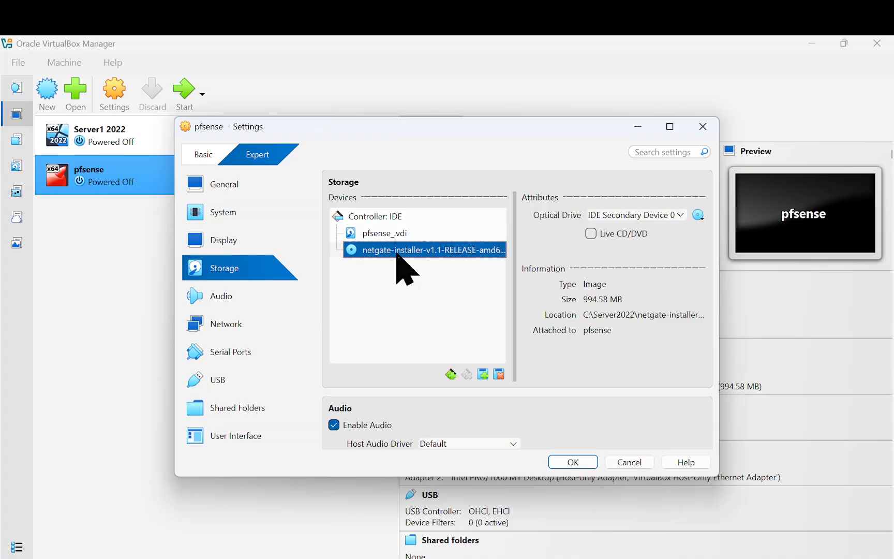
left_click(499, 375)
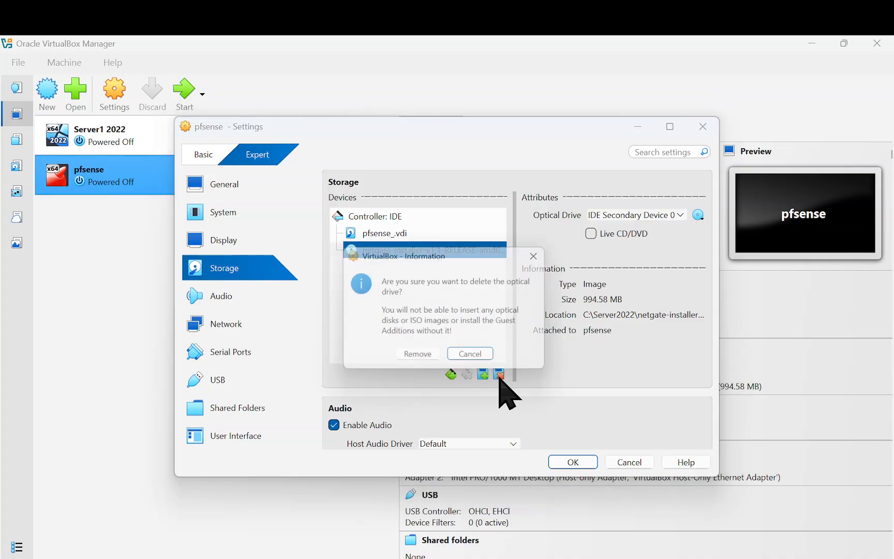
left_click(422, 356)
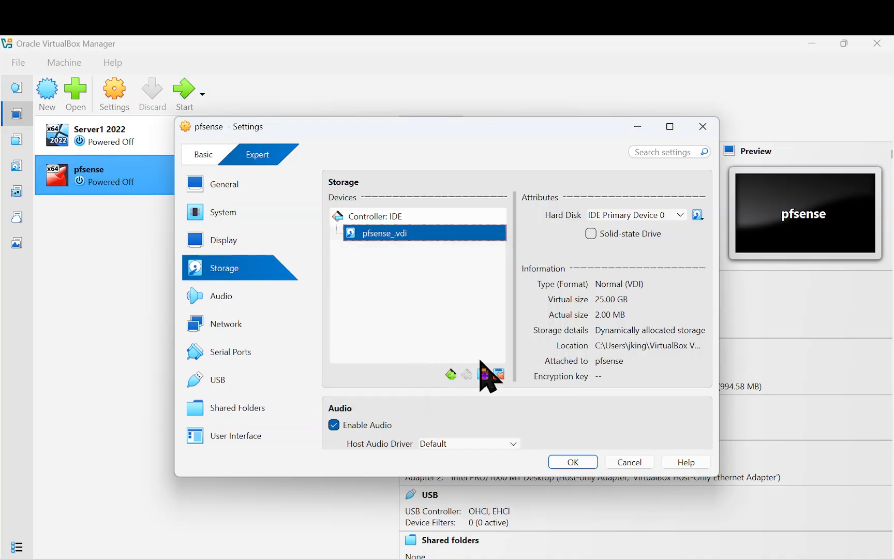
left_click(576, 463)
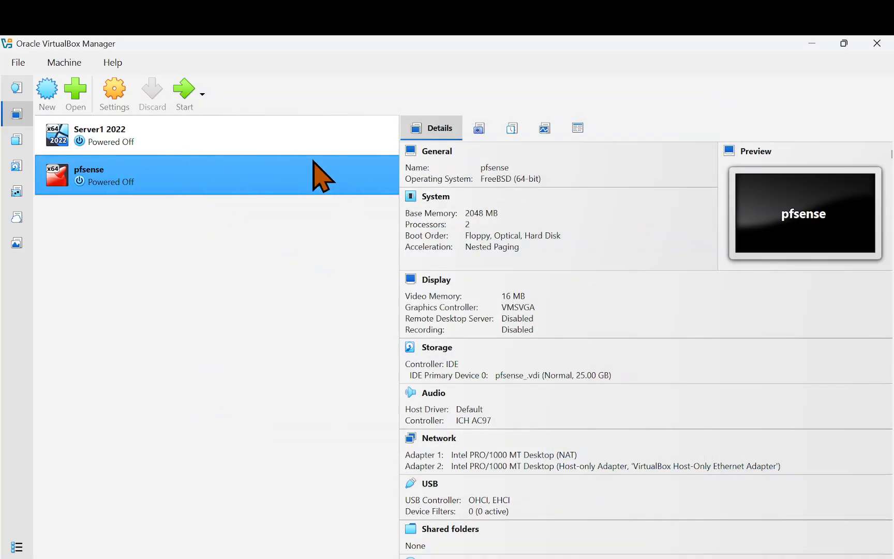
Start the pfsense machine from its hard disk and give its console menu the keyboard focus.
left_click(181, 93)
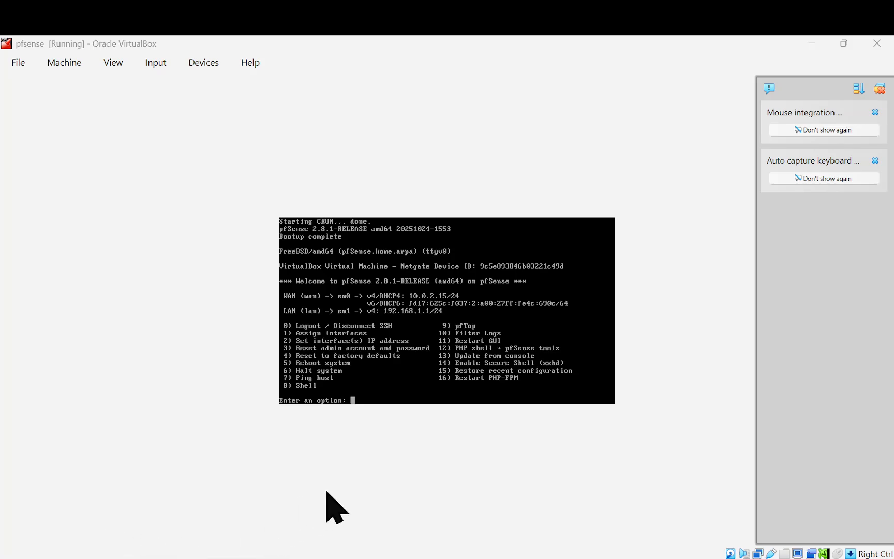
left_click(418, 455)
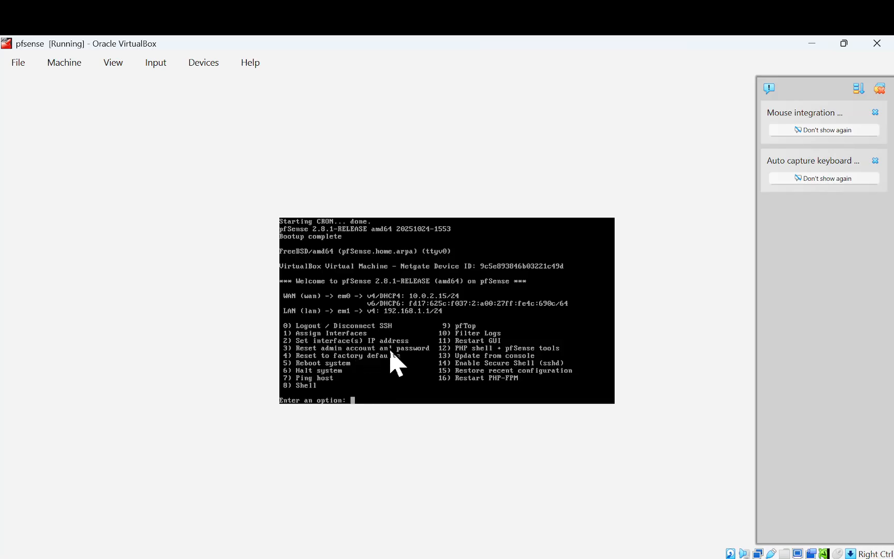
Start the console's interface IP address setup (option 2) and choose the LAN interface, number 2.
type("2")
key("Return")
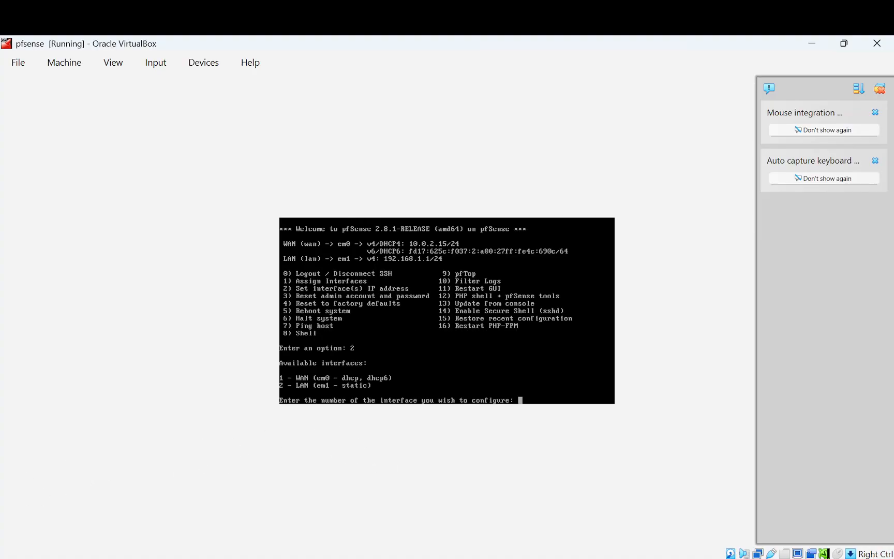
key("alt+Tab")
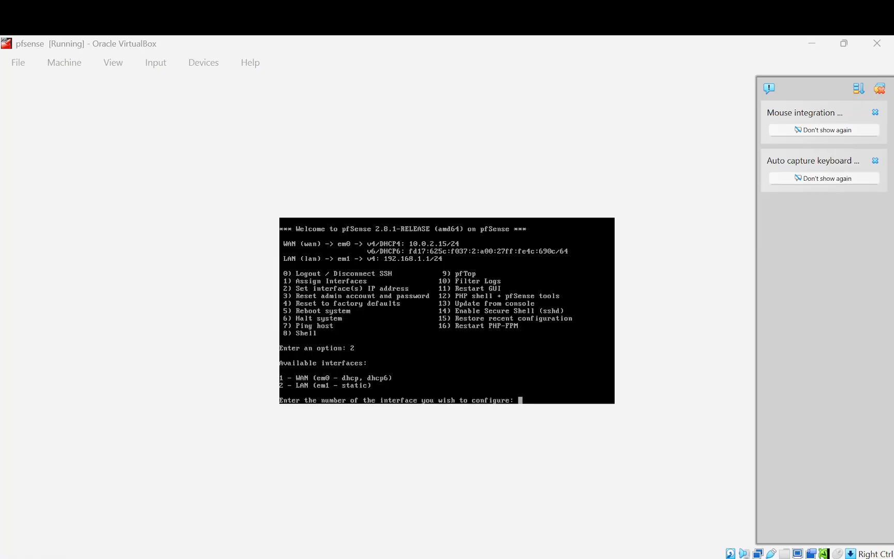
left_click(391, 520)
type("2")
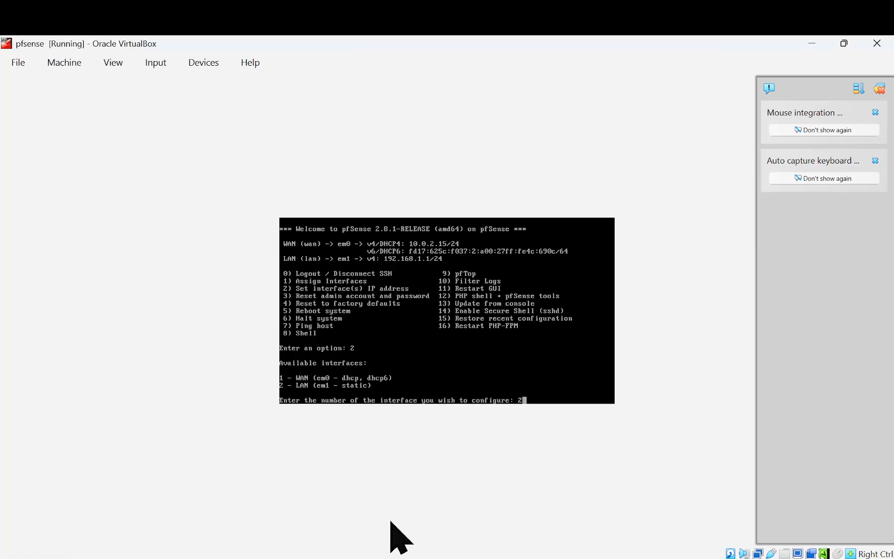
key("Return")
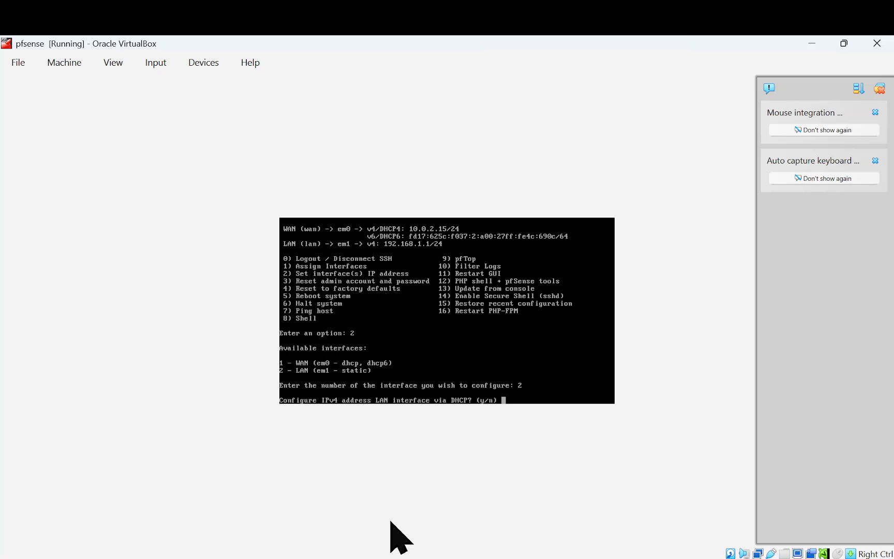
Decline IPv4 configuration via DHCP for LAN and assign the static address 192.168.100.1 with a 24-bit subnet.
type("n")
key("Return")
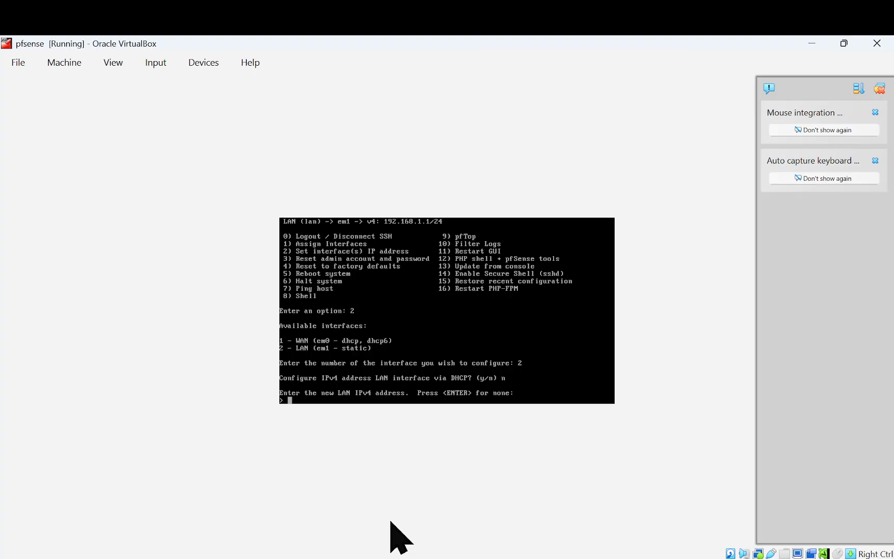
type("192.168.100.1")
key("Return")
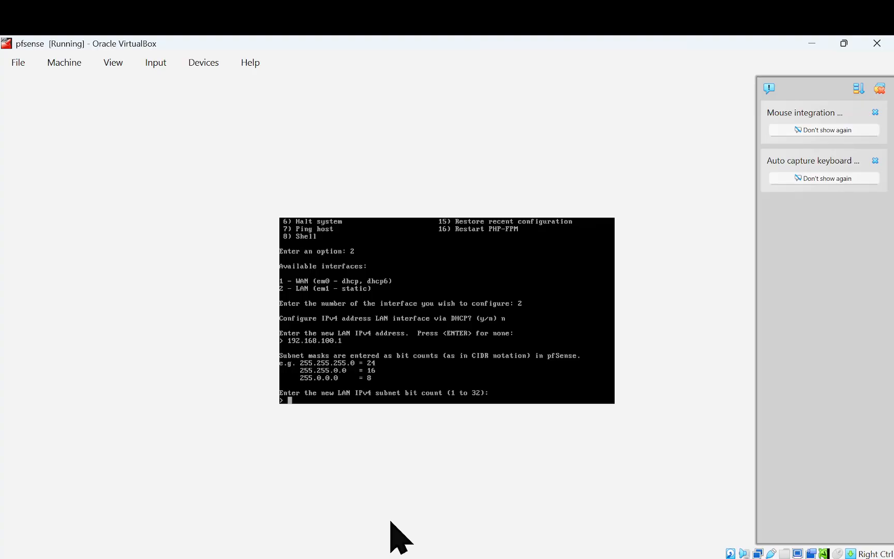
type("24")
key("Return")
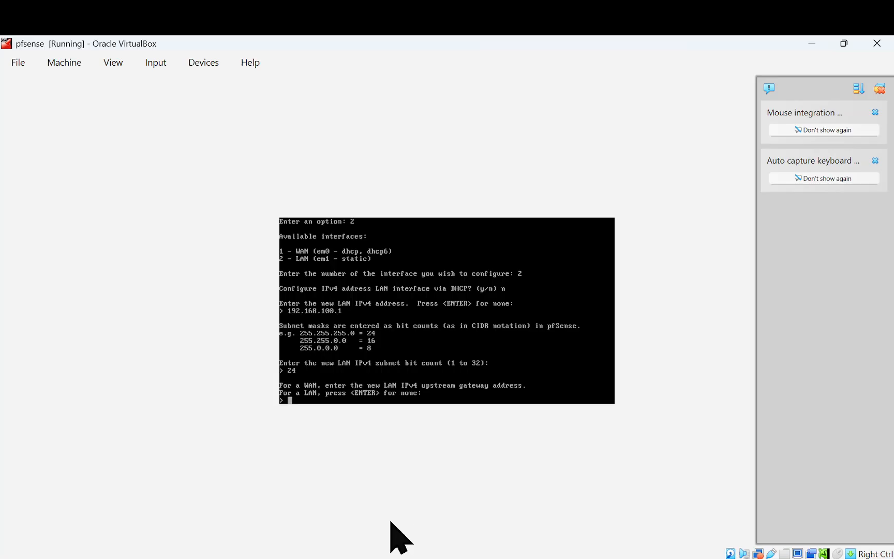
Cancel the mouse capture dialog and leave the LAN's IPv4 upstream gateway empty.
left_click(501, 394)
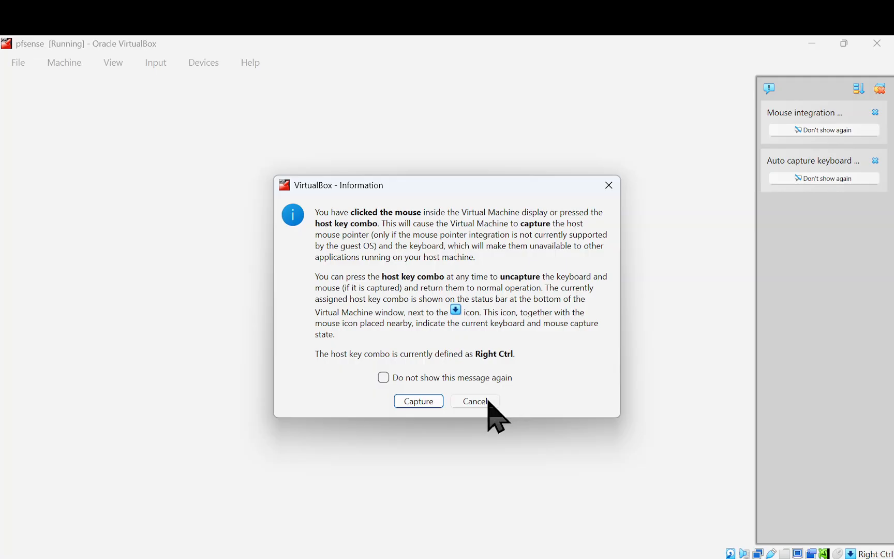
left_click(483, 400)
left_click(479, 396)
left_click(479, 400)
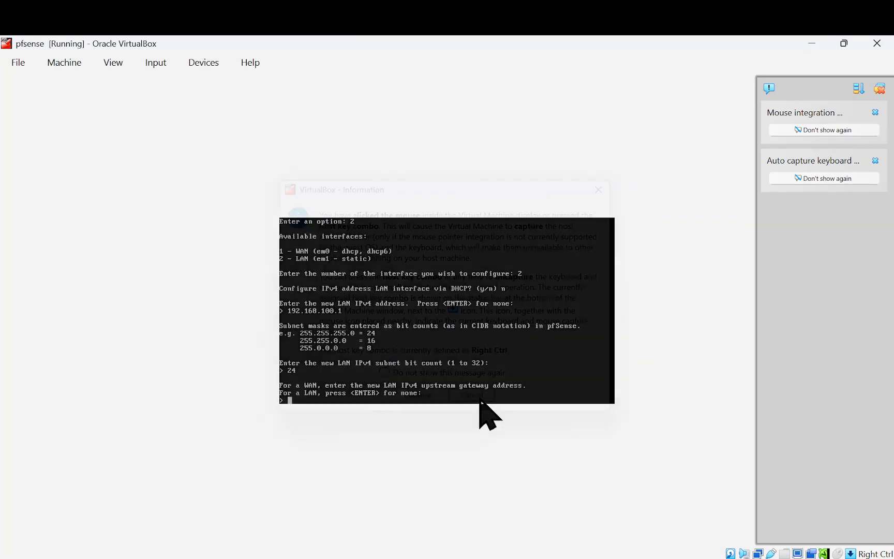
key("Return")
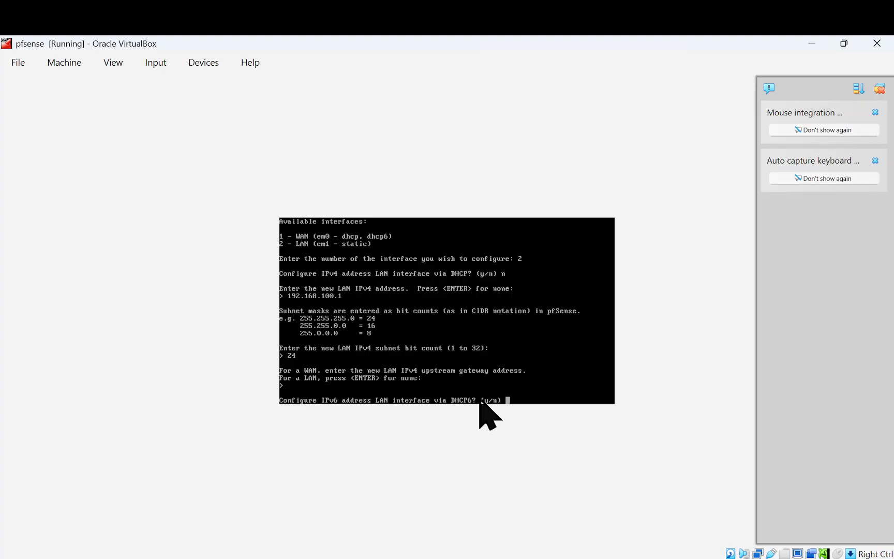
Decline IPv6 configuration via DHCP6 for the LAN interface and leave its IPv6 address empty.
key("Return")
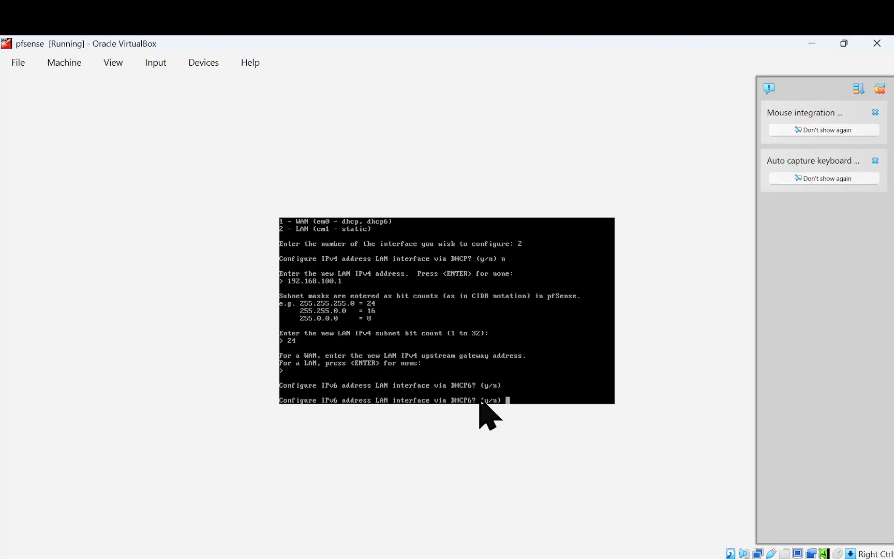
type("n")
key("Return")
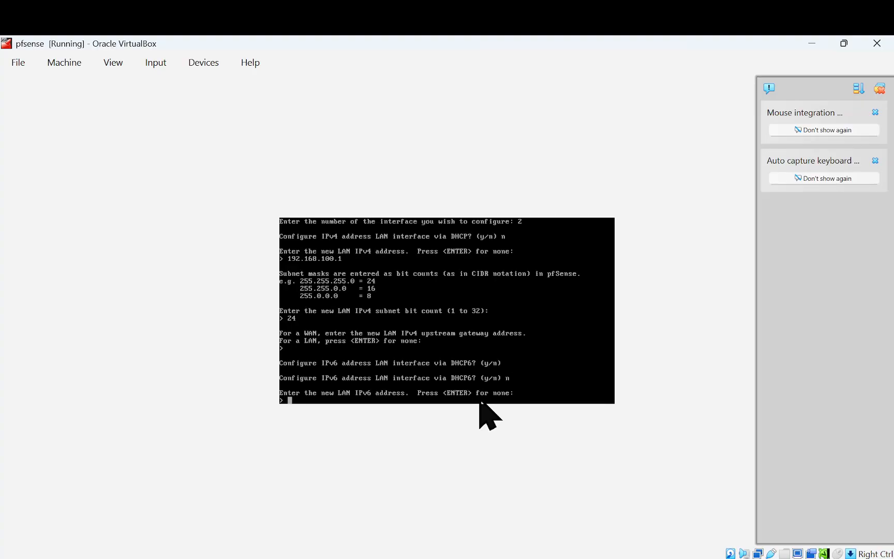
key("Return")
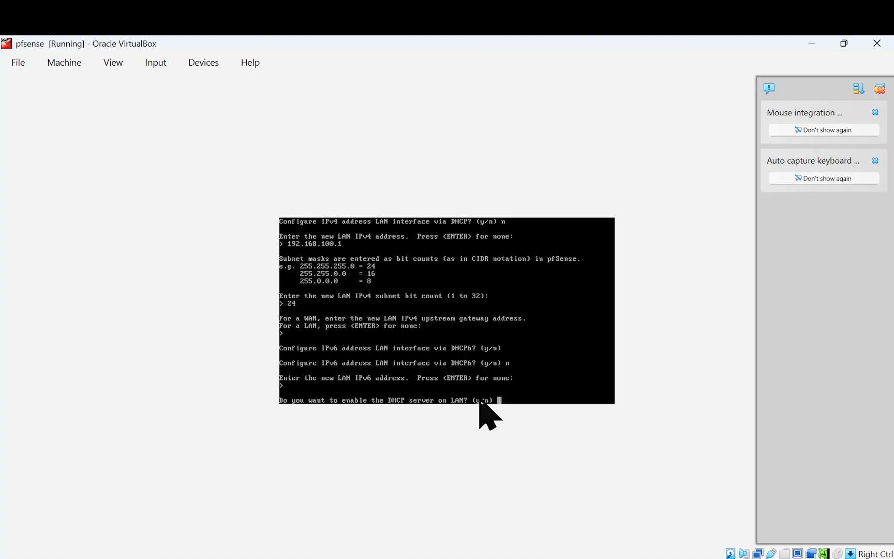
Decline the DHCP server on LAN and keep the webConfigurator from reverting to HTTP.
type("n")
key("Return")
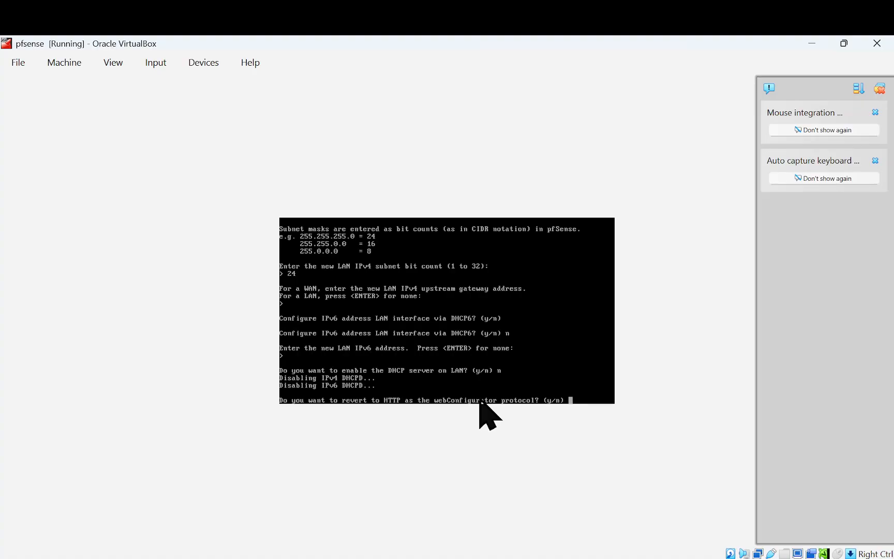
type("n")
key("Return")
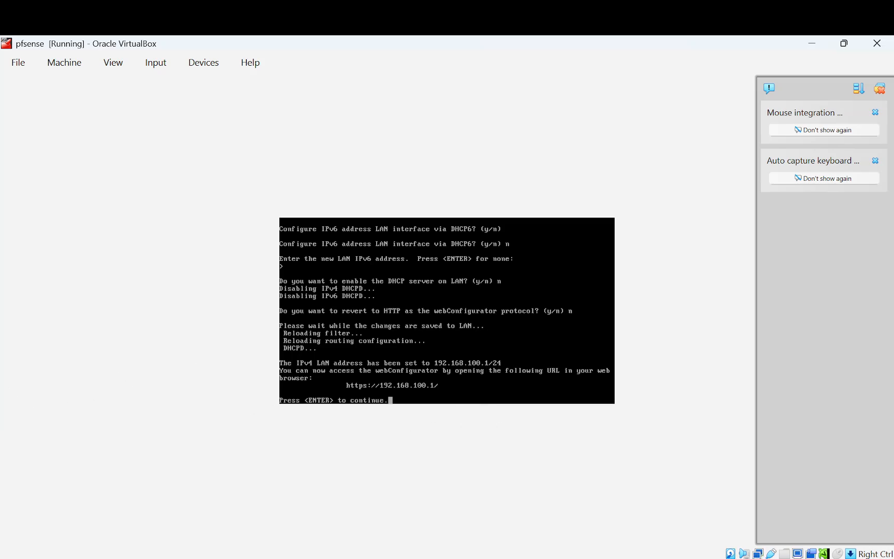
key("alt+Tab")
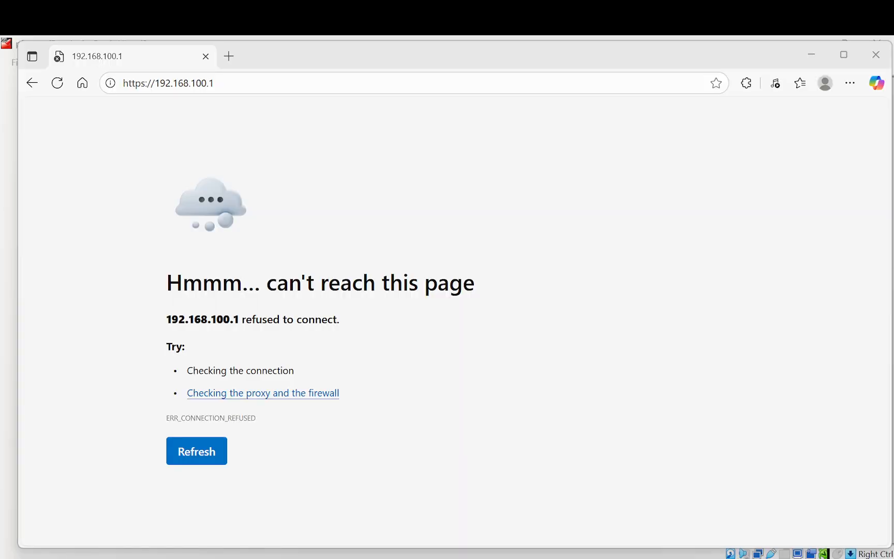
key("F5")
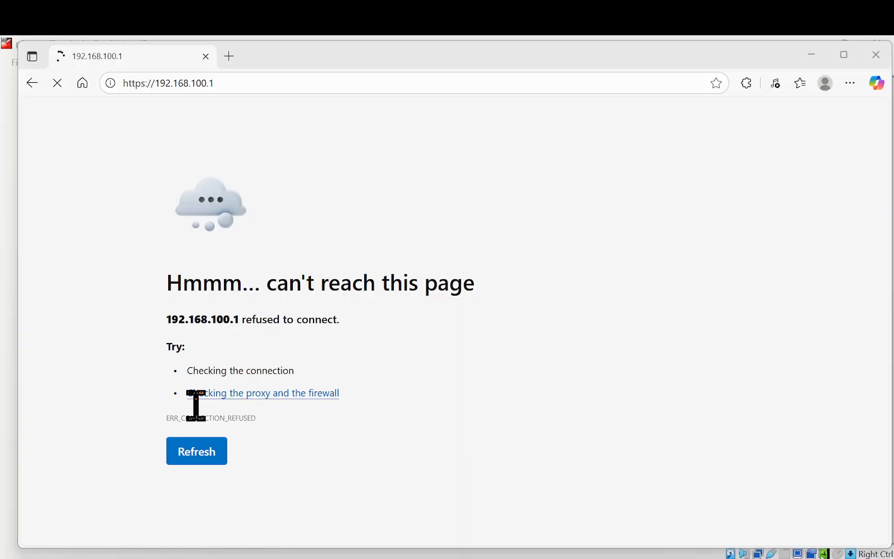
double_click(425, 52)
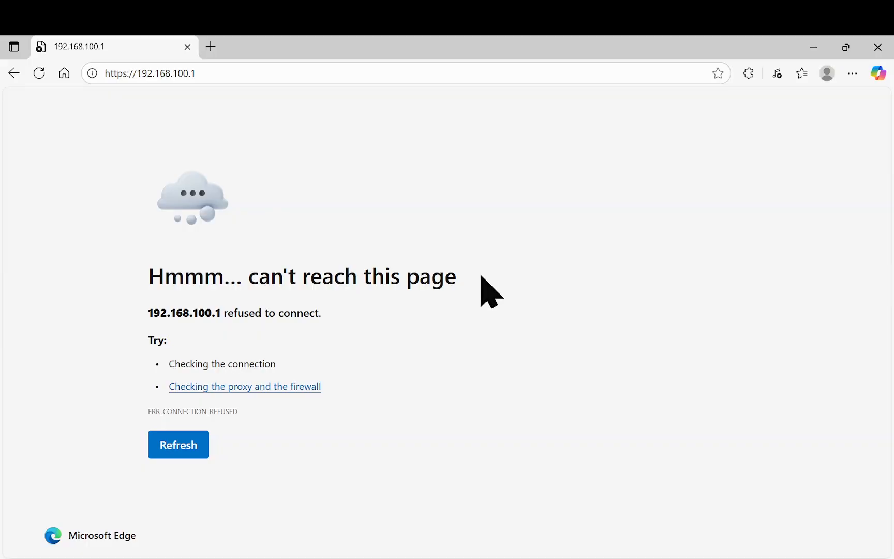
key("alt+Tab")
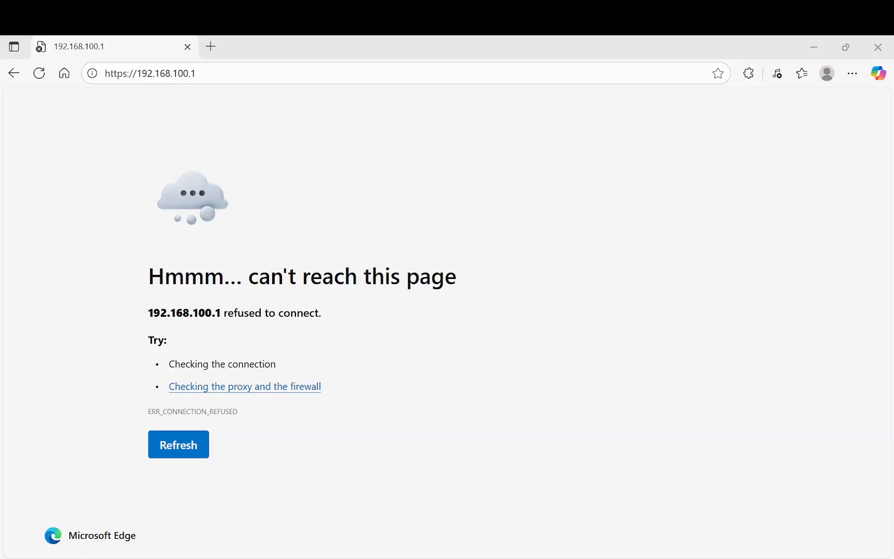
Open the host's network connections (ncpa.cpl) and change the static IPv4 address of Ethernet 2, the VirtualBox Host-Only adapter, in its TCP/IPv4 properties.
key("super+r")
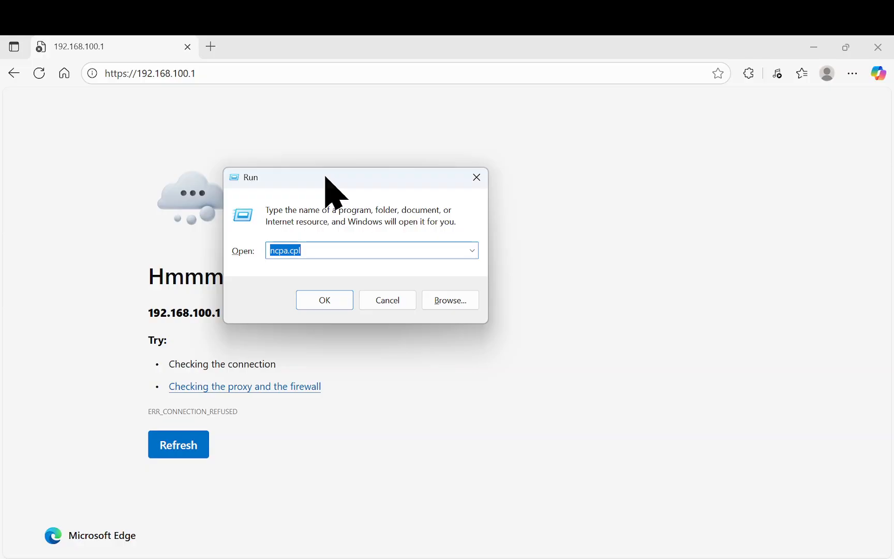
left_click(326, 303)
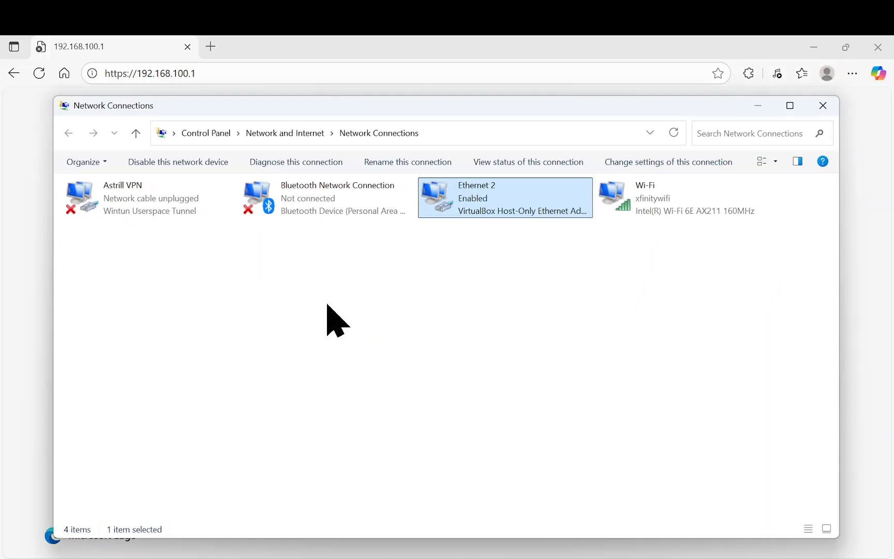
right_click(464, 206)
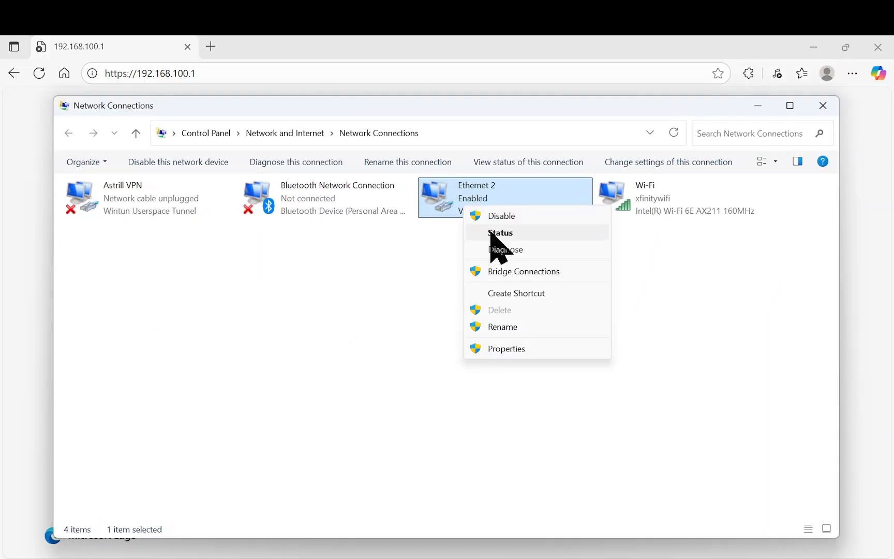
left_click(522, 348)
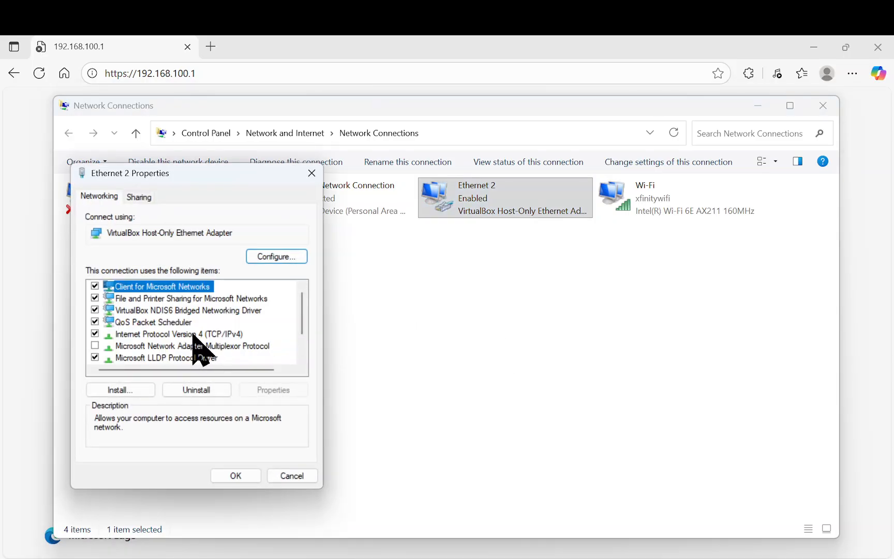
double_click(193, 334)
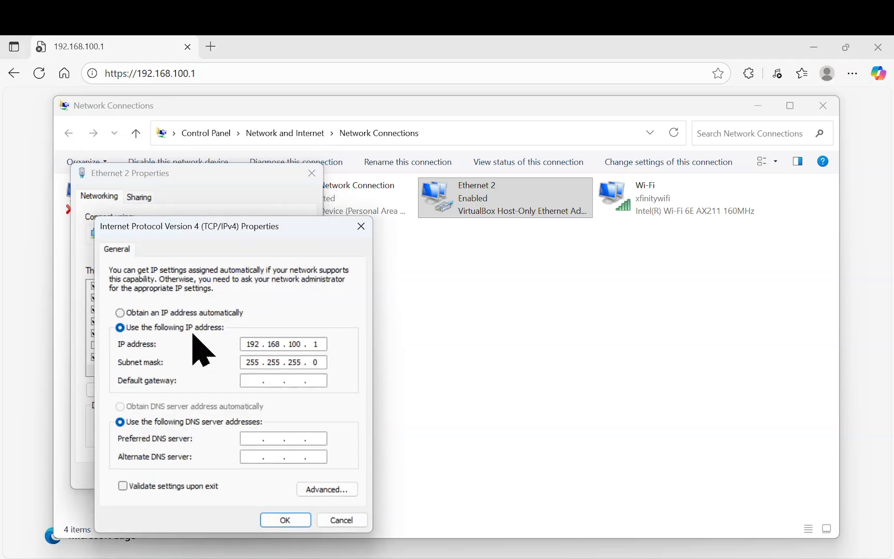
double_click(323, 345)
left_click(289, 520)
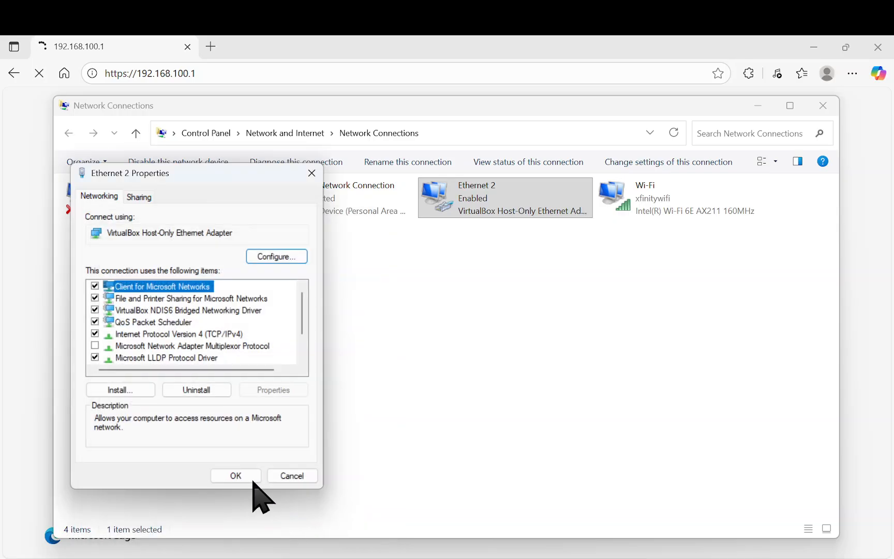
left_click(236, 475)
left_click(758, 106)
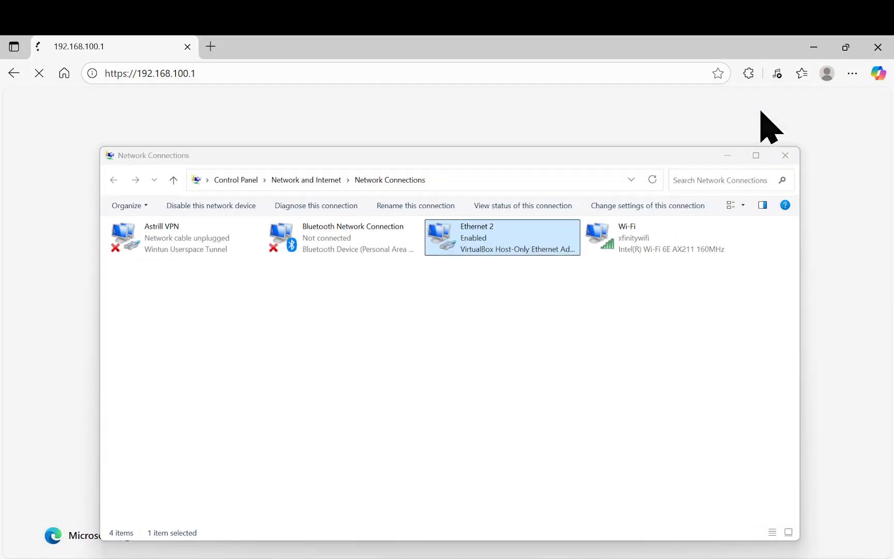
left_click(462, 75)
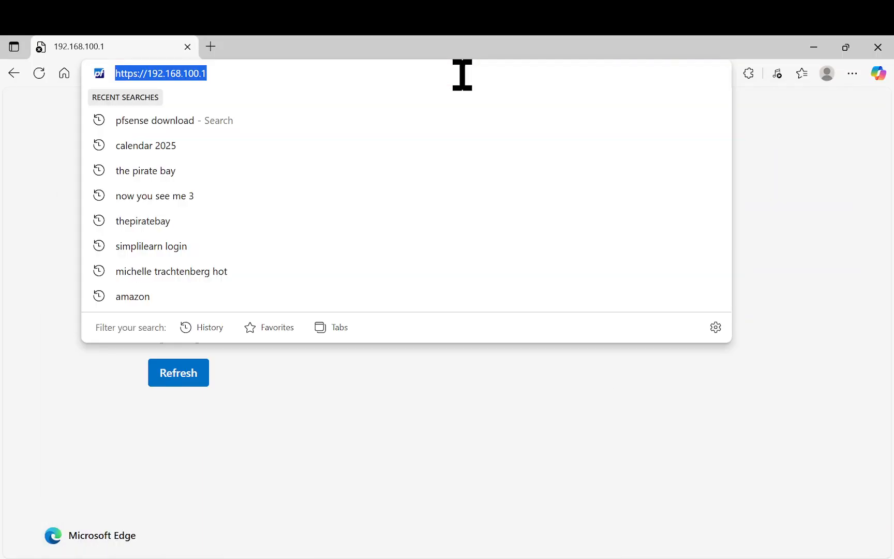
key("Return")
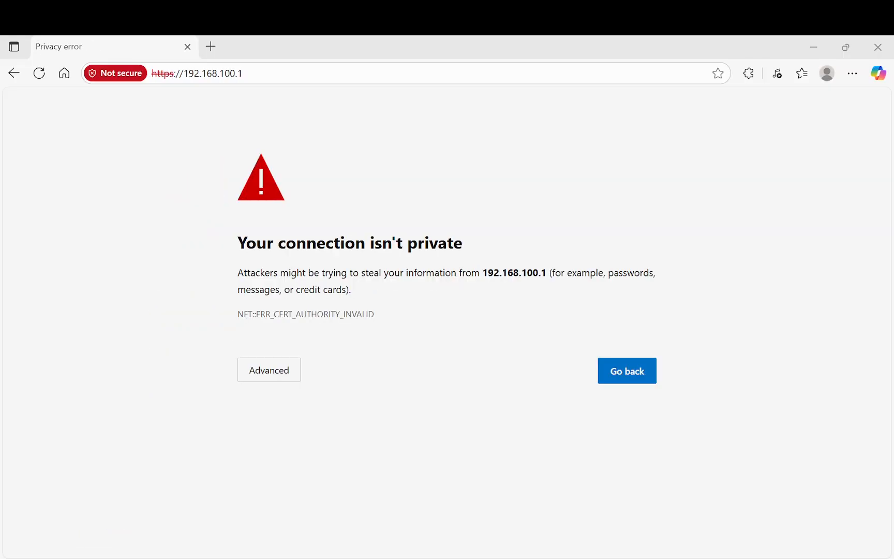
left_click(254, 369)
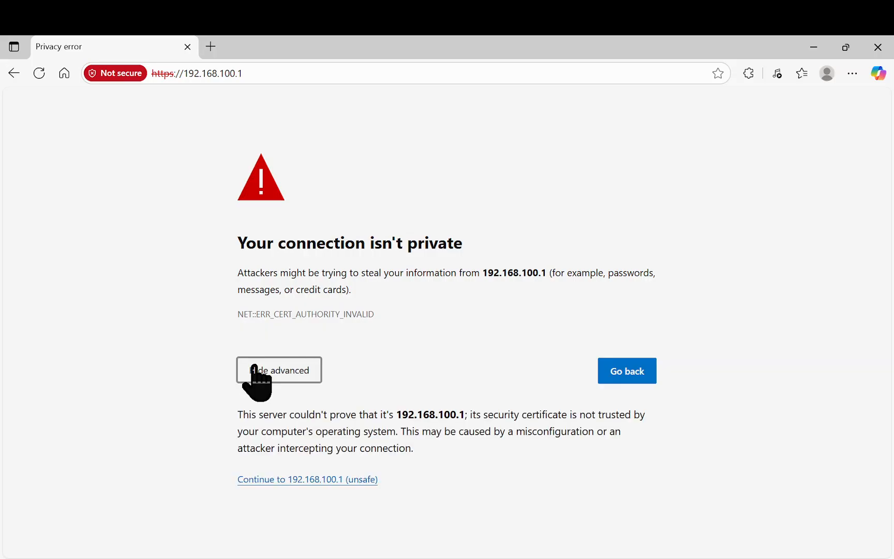
left_click(304, 480)
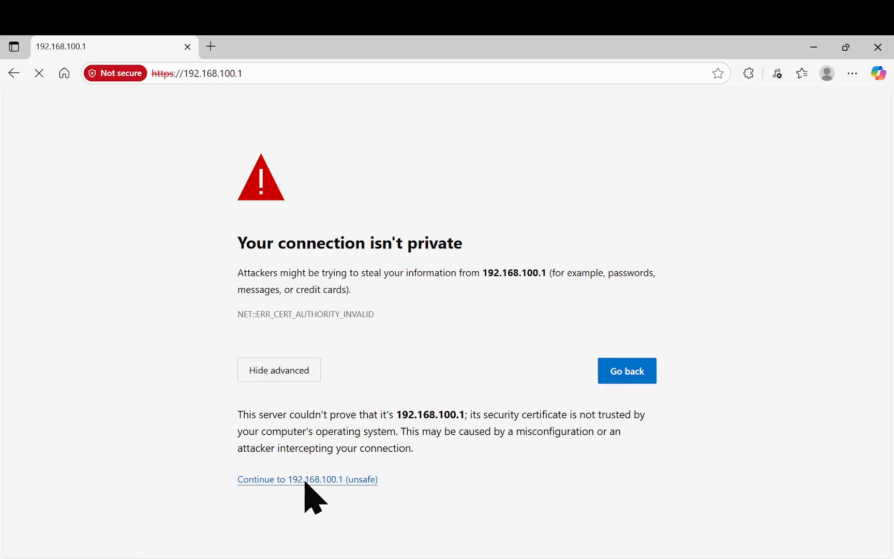